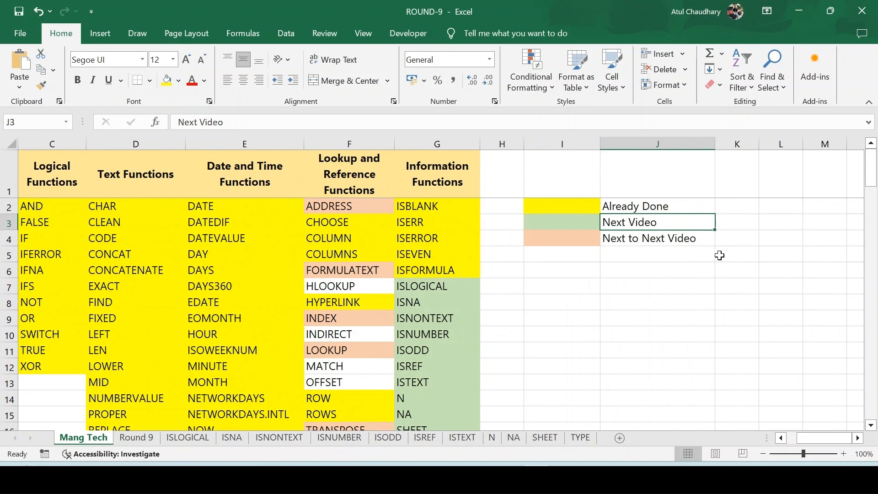
Examine the color-coded entries in the Lookup and Reference Functions column of the Mang Tech sheet, from ADDRESS to XMATCH
key(Down)
key(Left)
key(Left)
key(Left)
key(Left)
key(Left)
key(Down)
key(Down)
key(Down)
key(Right)
key(Down)
key(Down)
key(Down)
key(Down)
key(Down)
key(Down)
key(Down)
key(Down)
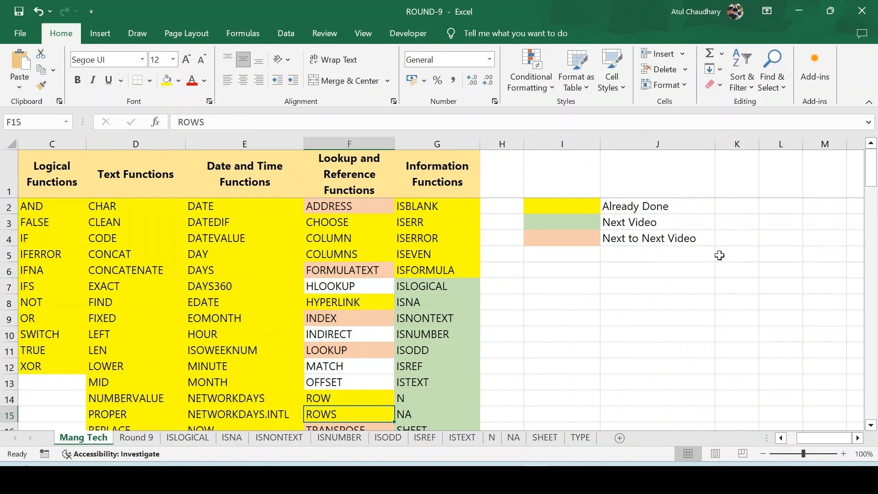
key(Down)
key(Down)
key(Down)
key(Down)
key(Down)
key(Down)
key(Up)
key(Up)
key(Up)
key(Up)
key(Up)
key(Up)
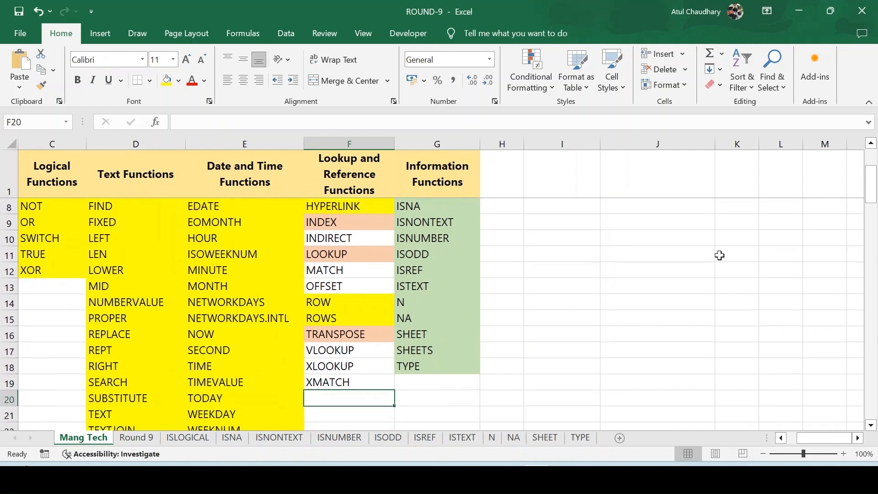
key(Up)
key(Up)
key(Up)
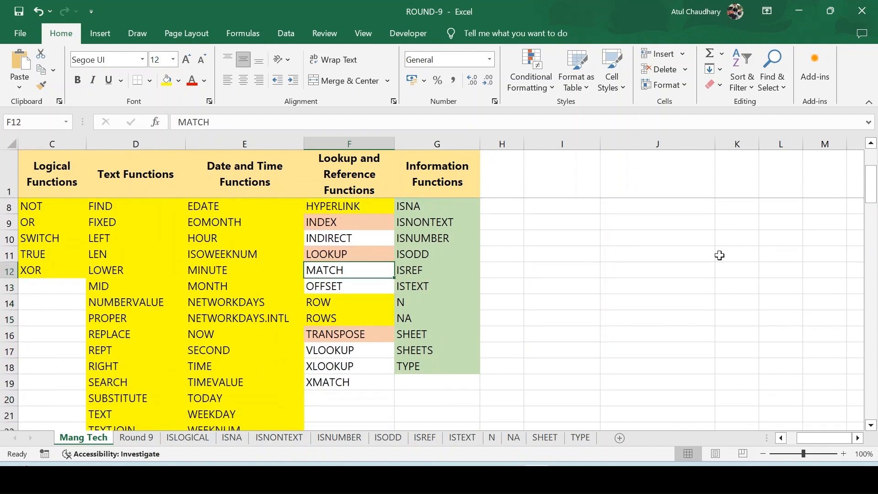
key(Up)
key(Up)
key(ctrl+Up)
key(Down)
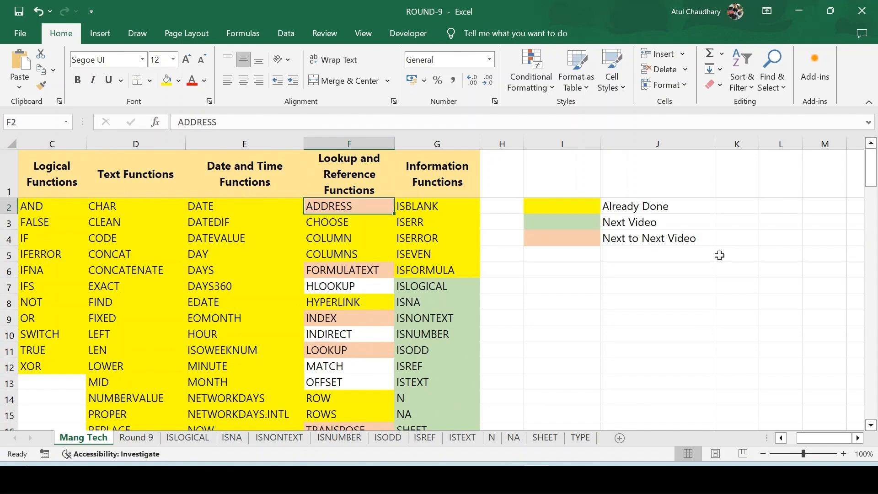
Read through the function descriptions, syntax and examples on the Round 9 sheet, from ISLOGICAL down to ISREF
click(136, 437)
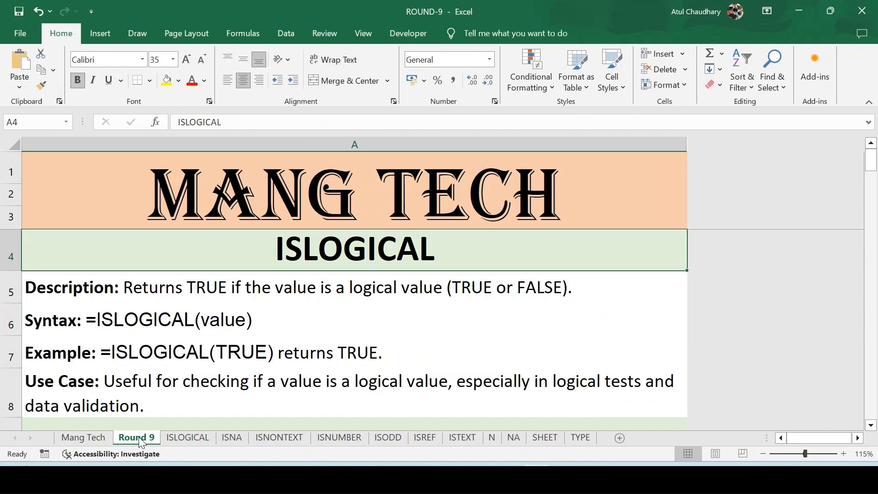
key(Down)
key(Down)
key(Down)
key(Down)
key(Down)
key(Down)
key(Down)
key(Down)
key(Down)
key(Down)
key(Down)
key(Down)
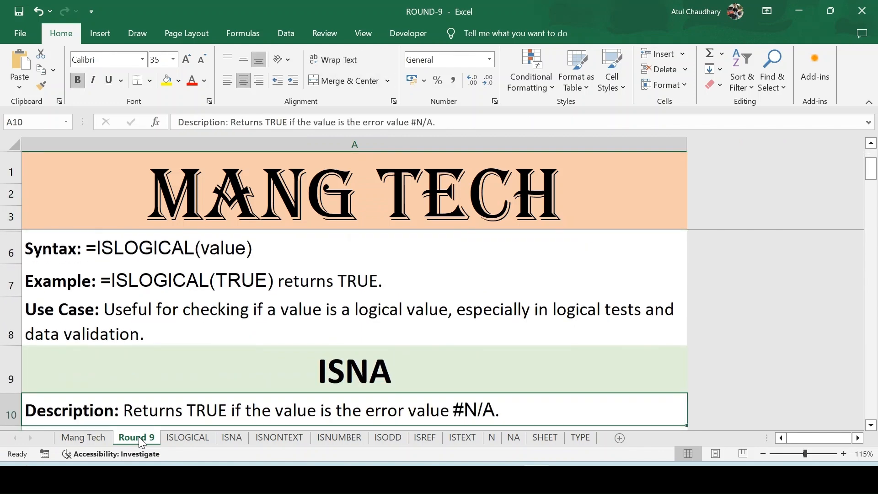
key(Down)
key(Down)
key(Down)
key(Down)
key(Down)
key(Down)
key(Down)
key(Down)
key(Down)
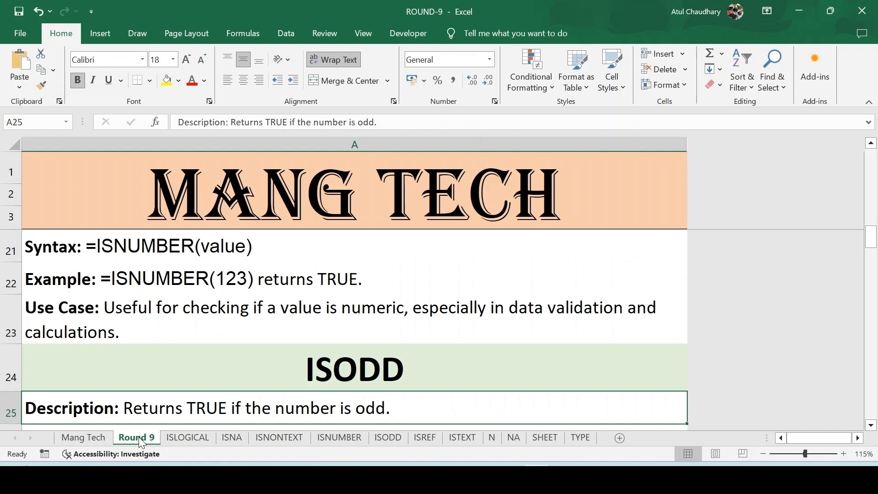
key(Down)
key(Down)
key(Down)
key(Down)
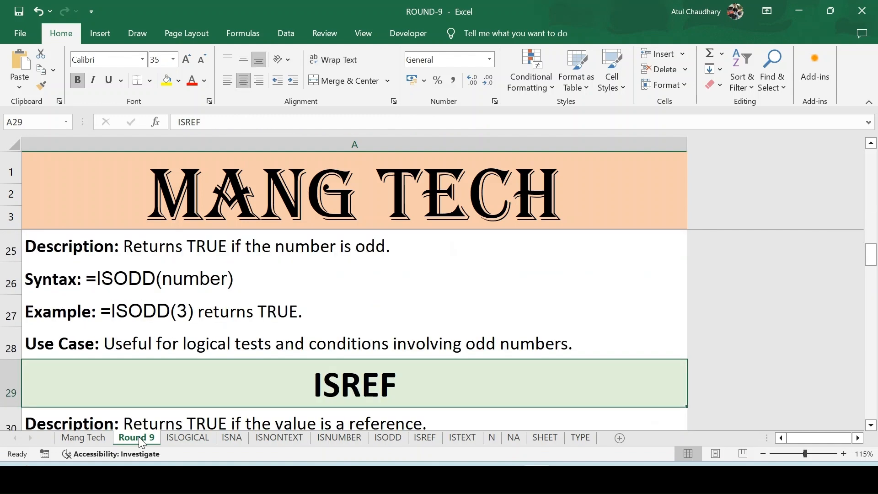
key(Down)
key(Down)
key(Down)
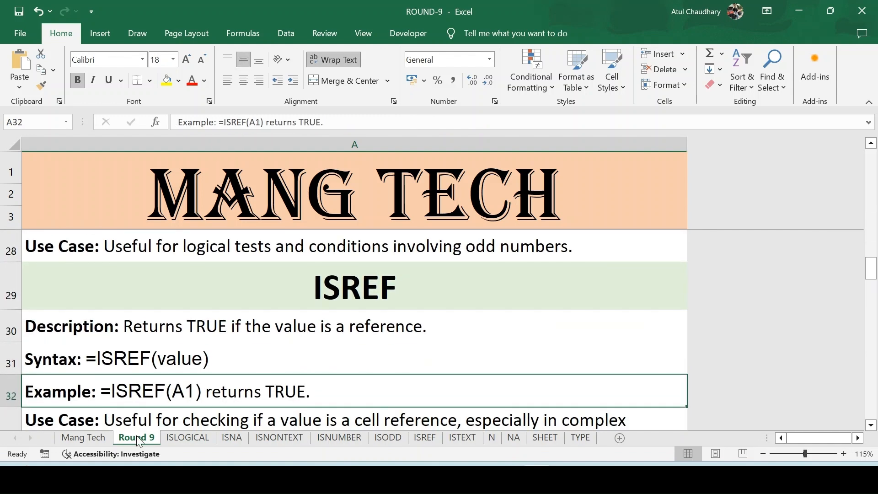
On the ISLOGICAL sheet, enter the formula =ISLOGICAL(D7) in cell E7
click(191, 437)
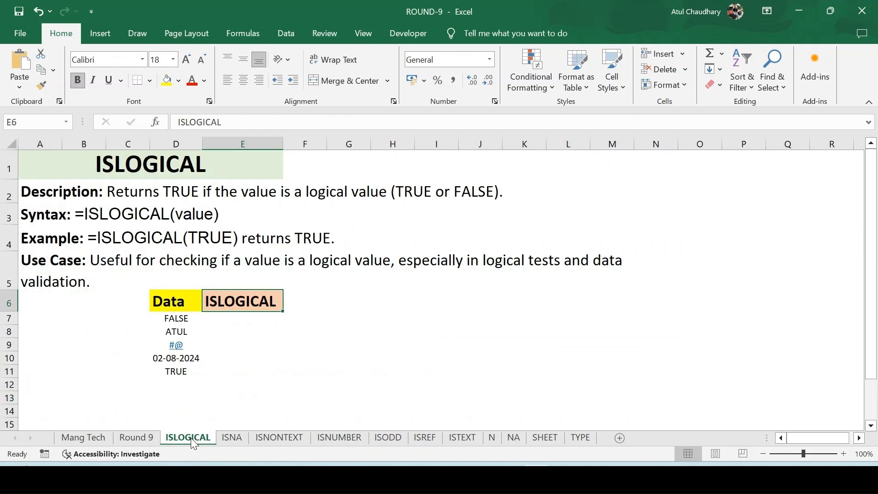
click(244, 322)
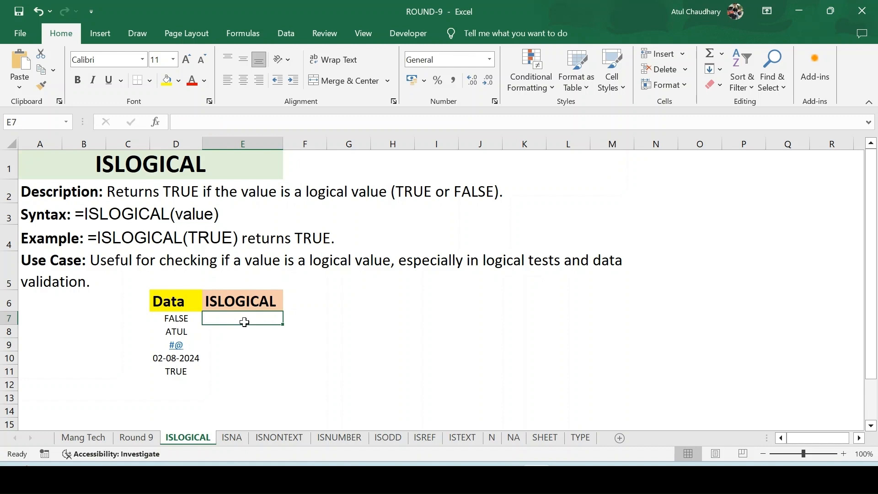
text(=)
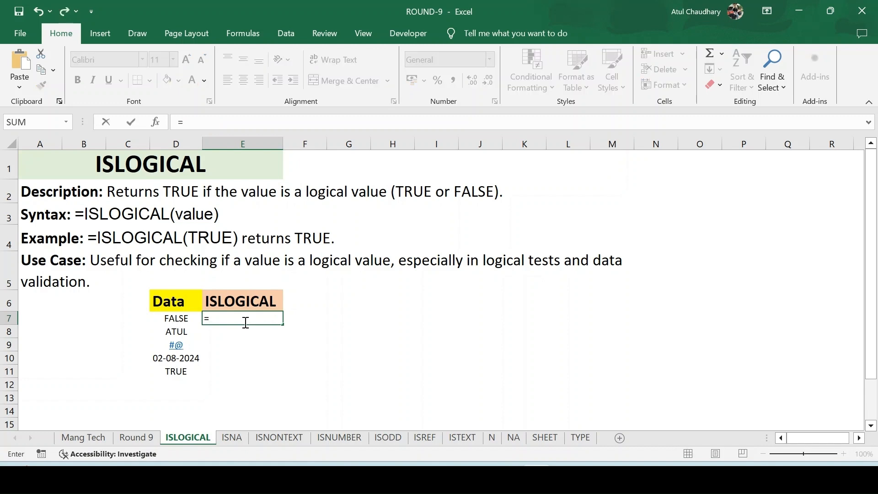
text(is)
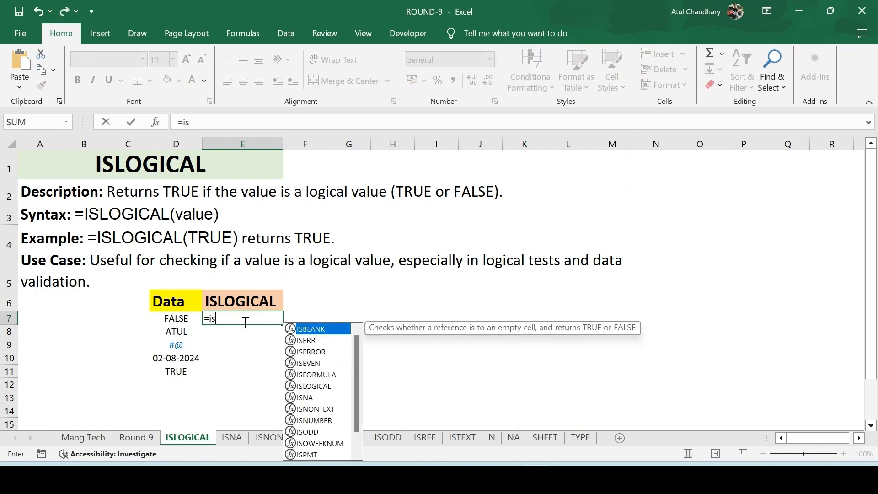
text(lo)
key(Tab)
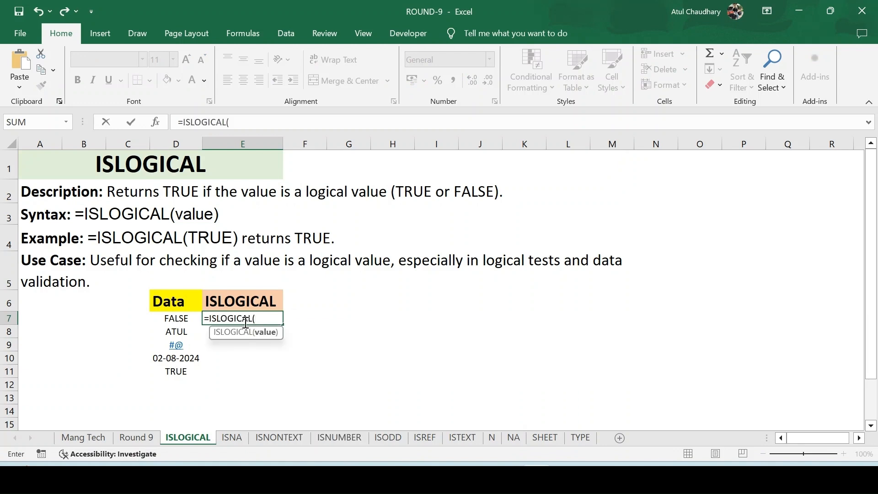
key(Left)
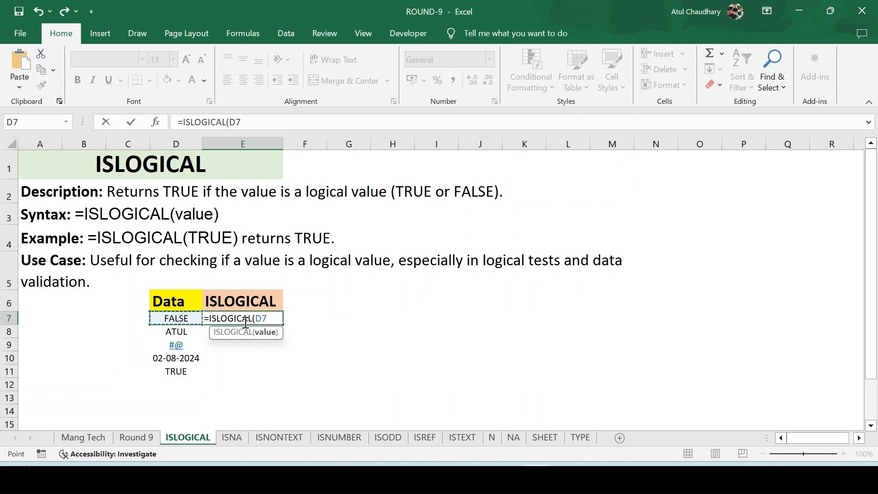
key(Return)
Fill the ISLOGICAL formula from E7 down through E11, alongside the last Data entry
key(Left)
key(Down)
key(Down)
key(Down)
key(Right)
shift+click(244, 322)
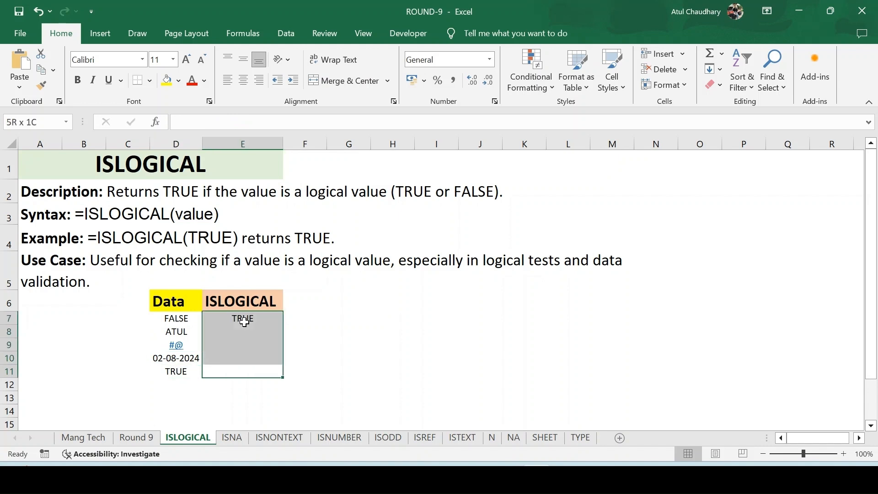
key(ctrl+d)
click(440, 373)
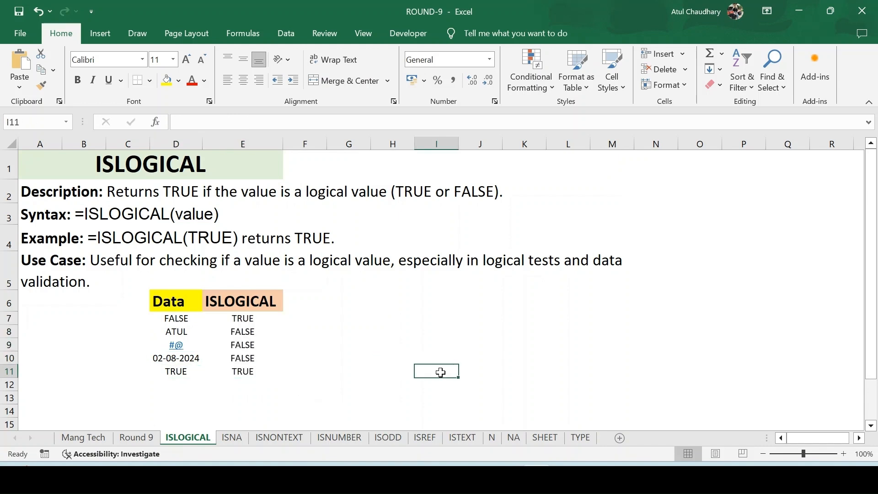
Check the ISLOGICAL results beside the data and inspect the formula behind the logical value in D7
key(Left)
key(Left)
key(Left)
key(Left)
key(Left)
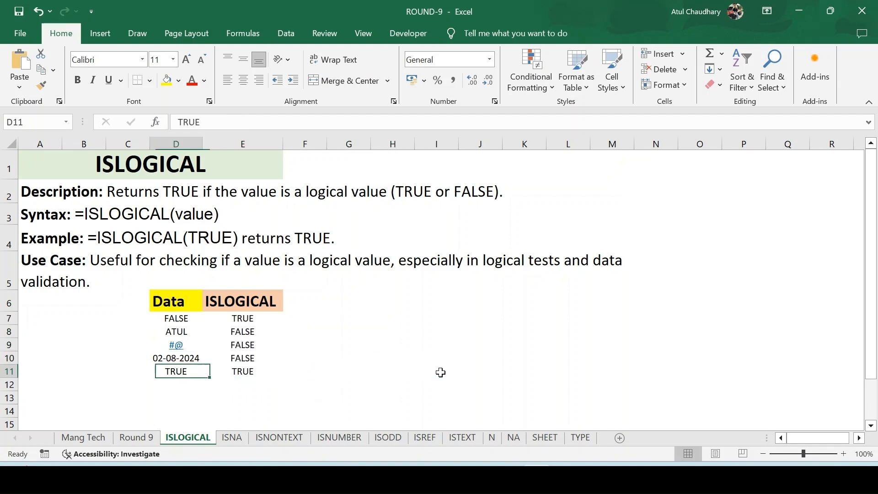
key(Right)
key(Up)
key(Up)
key(Up)
key(Up)
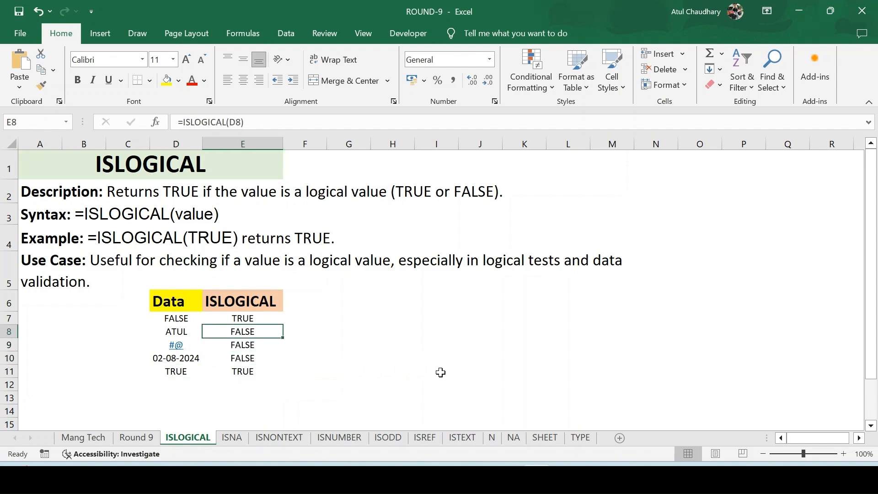
key(Left)
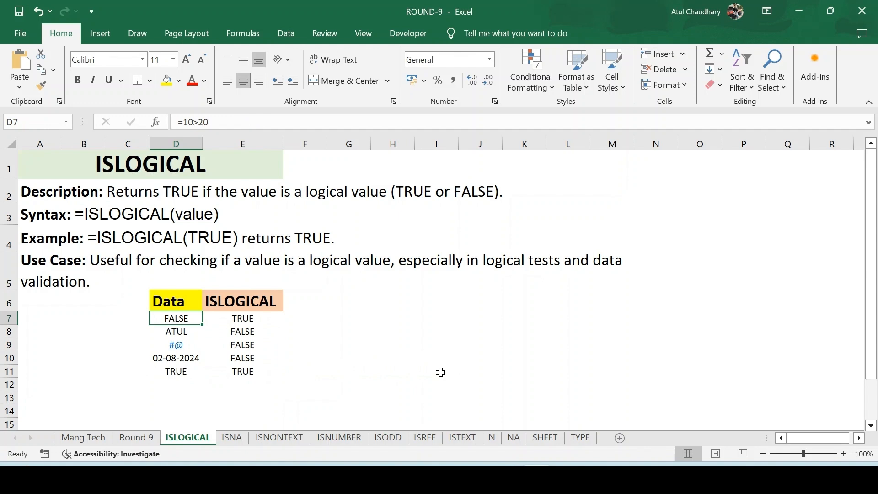
key(F2)
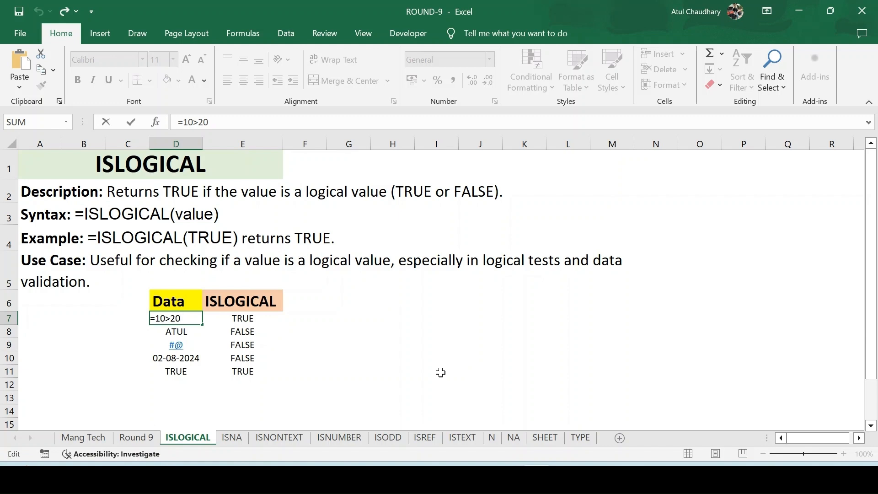
key(ctrl+Return)
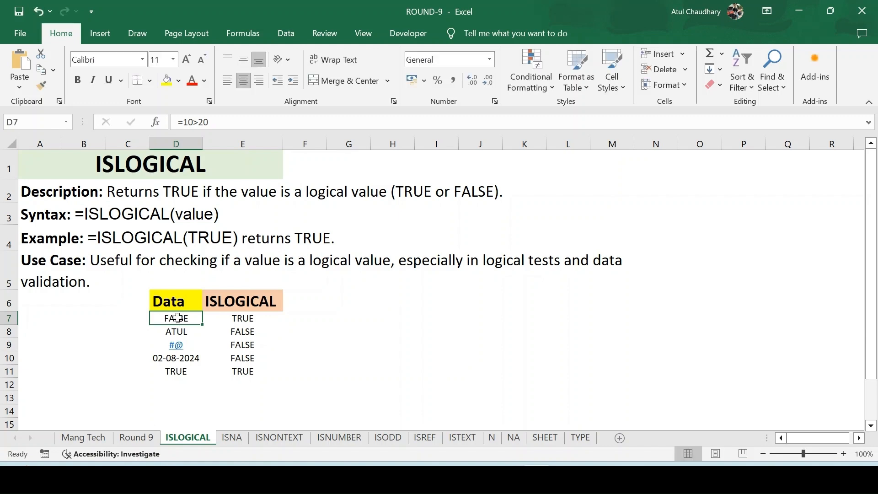
Compare the logical and non-logical Data entries in rows 7 to 11 with their ISLOGICAL results
click(236, 321)
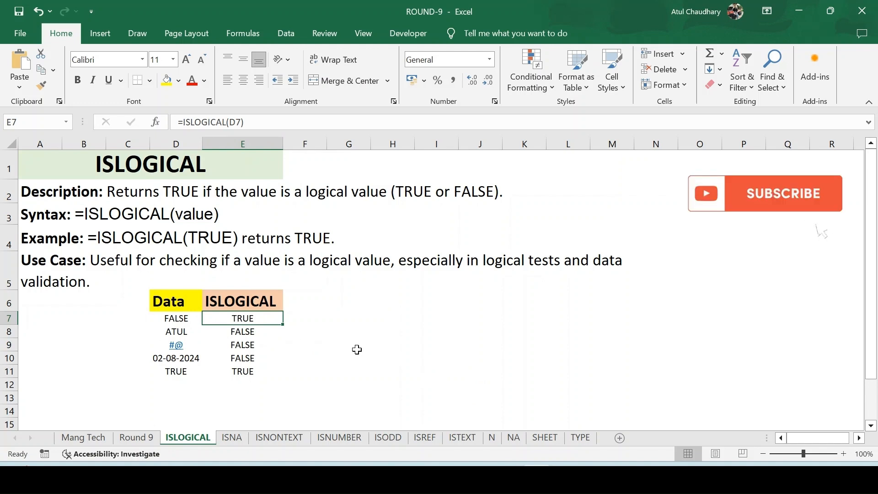
click(181, 319)
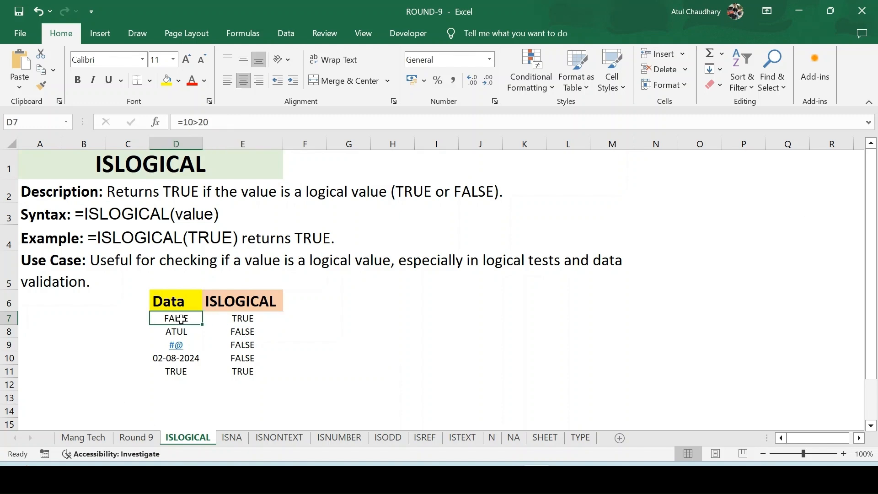
click(176, 382)
key(Up)
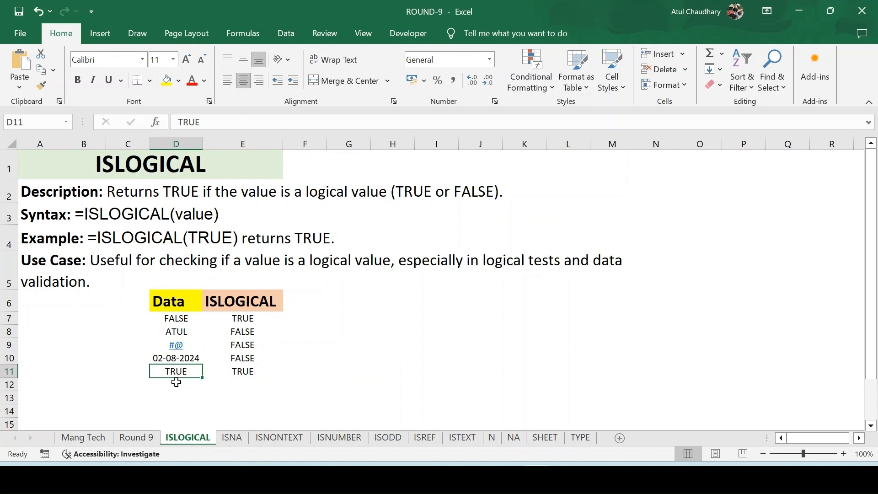
key(Right)
key(Up)
key(Up)
key(Up)
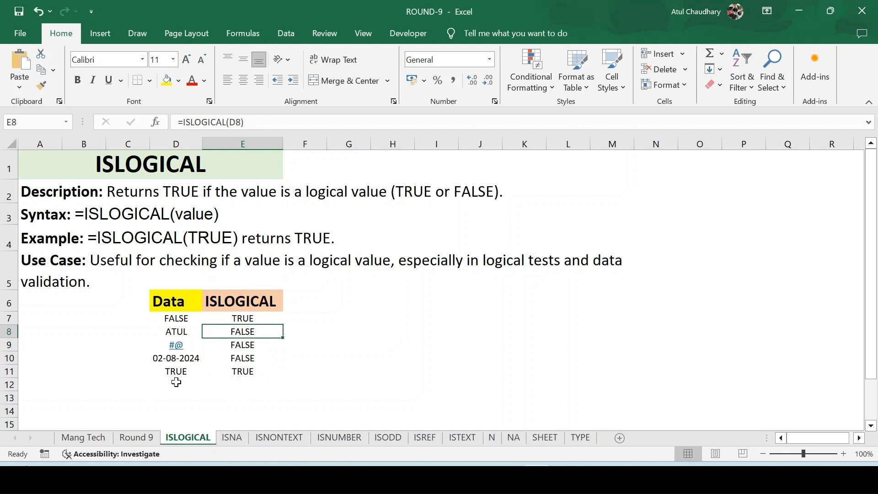
key(Up)
key(Left)
key(Down)
key(Down)
key(Right)
key(Down)
key(Up)
key(Right)
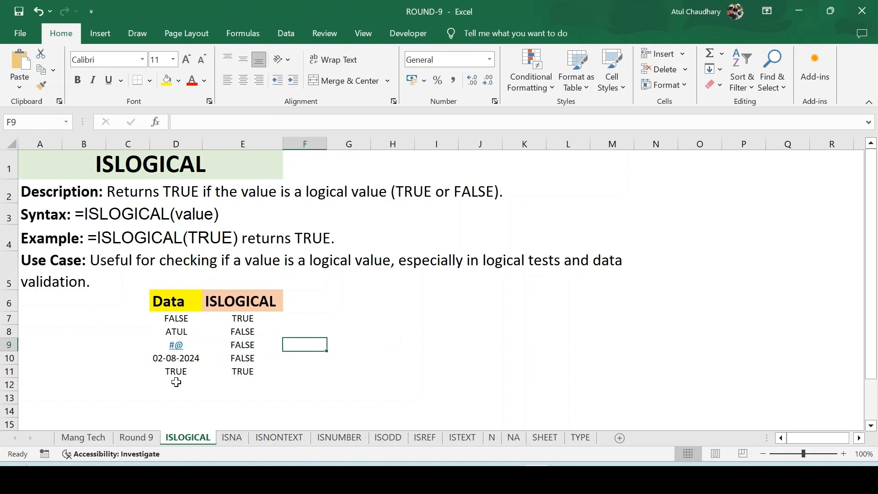
key(Up)
key(Left)
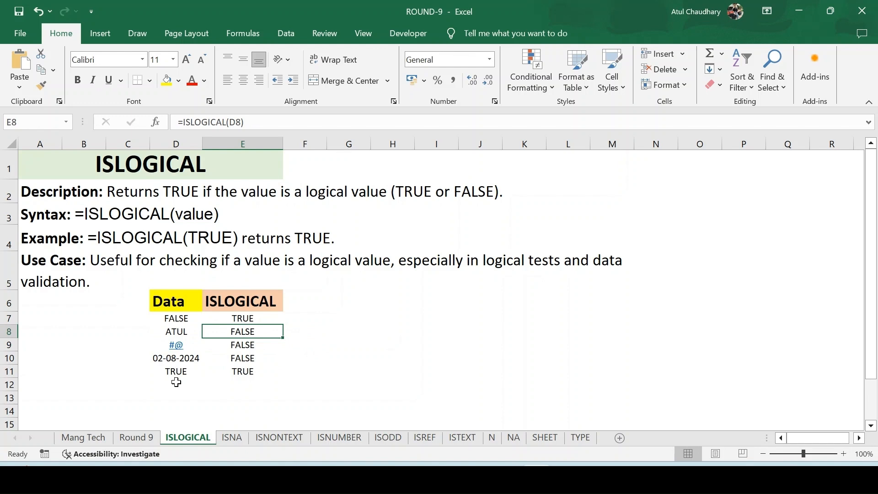
On the ISNA sheet, enter the formula =ISNA(D8) in cell E8
click(234, 439)
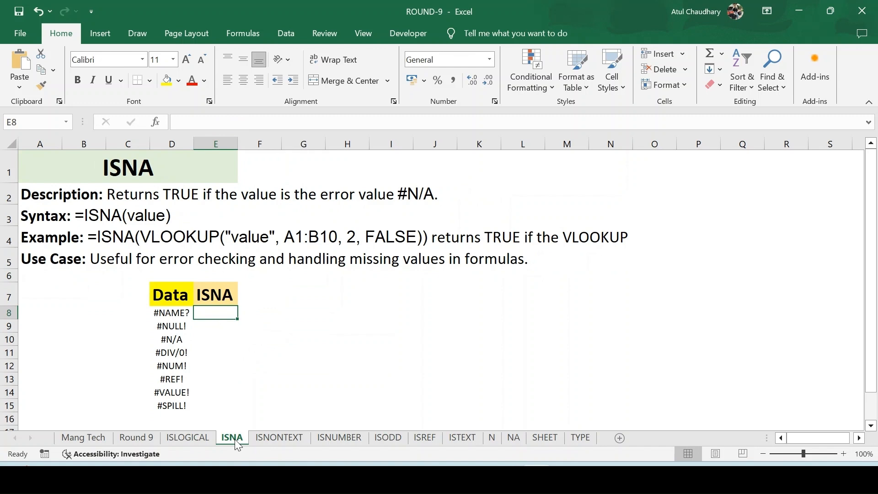
text(=isn)
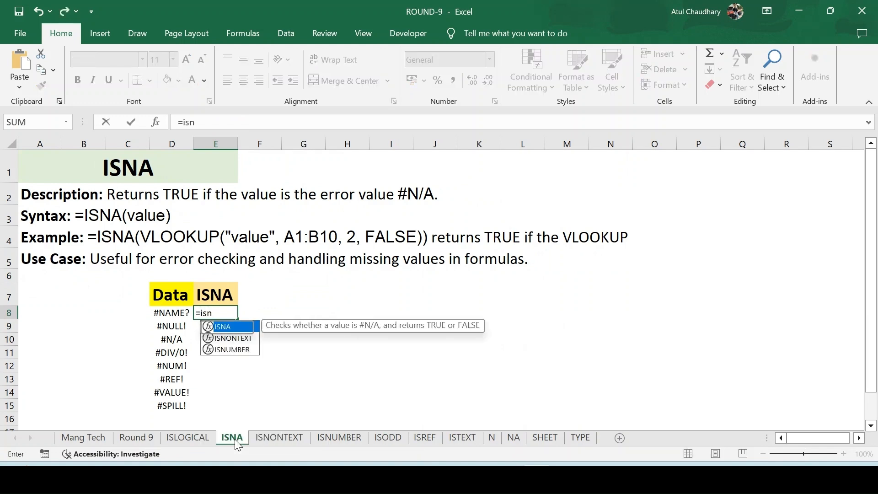
key(Tab)
key(Left)
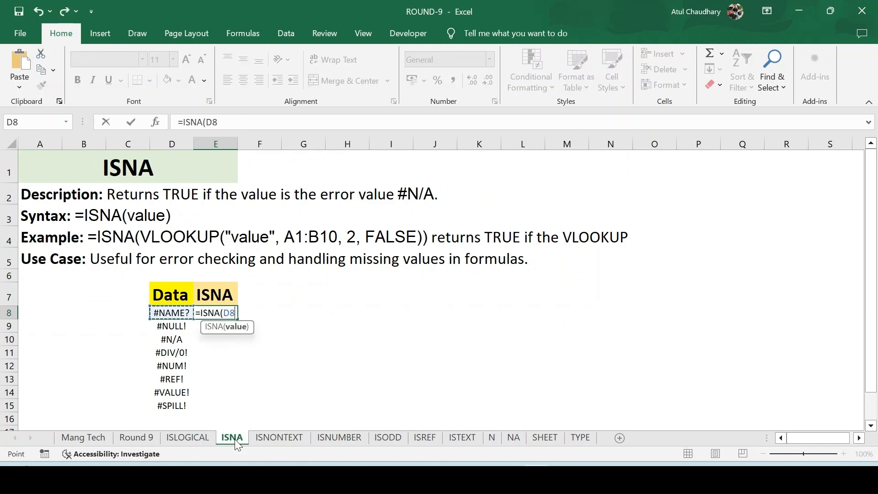
key(ctrl+Return)
Fill the ISNA formula from E8 down through E15, alongside the last error value
key(Left)
key(ctrl+Down)
key(Right)
key(ctrl+shift+Up)
key(ctrl+d)
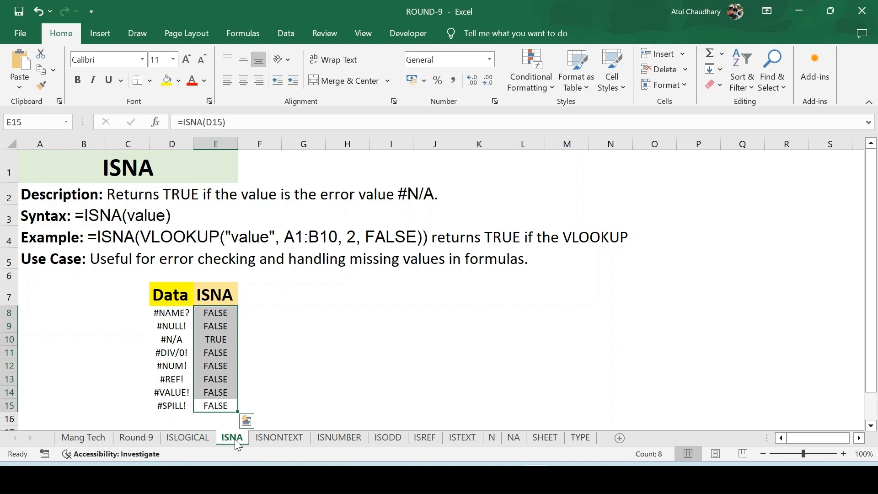
Highlight the #N/A entry and its ISNA result in D10:E10 with a yellow fill
key(Up)
key(Up)
key(Up)
key(Up)
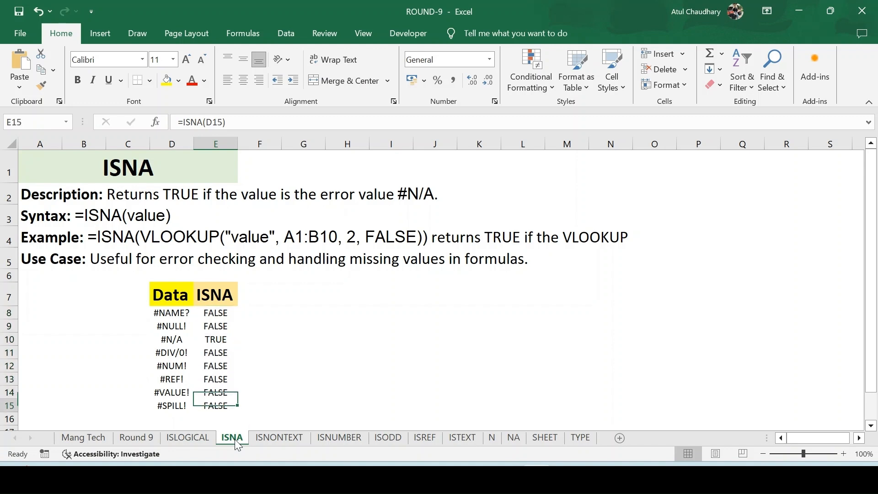
key(Up)
key(shift+Left)
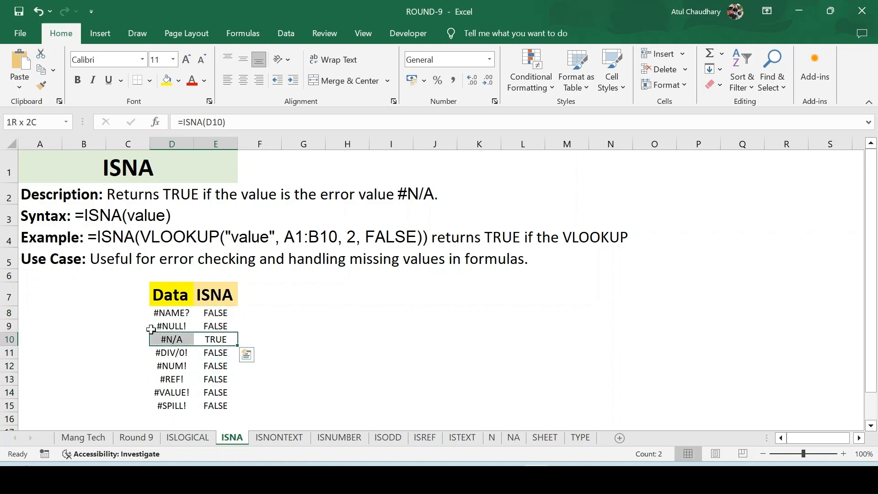
right_click(170, 83)
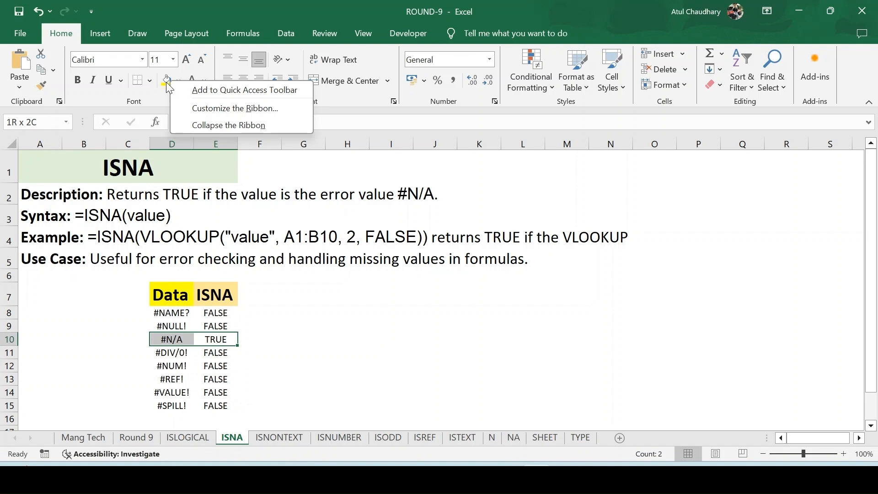
click(167, 80)
Compare the ISNA results around the highlighted row with the use case description above the table
click(218, 321)
key(Up)
key(Up)
key(Down)
key(Down)
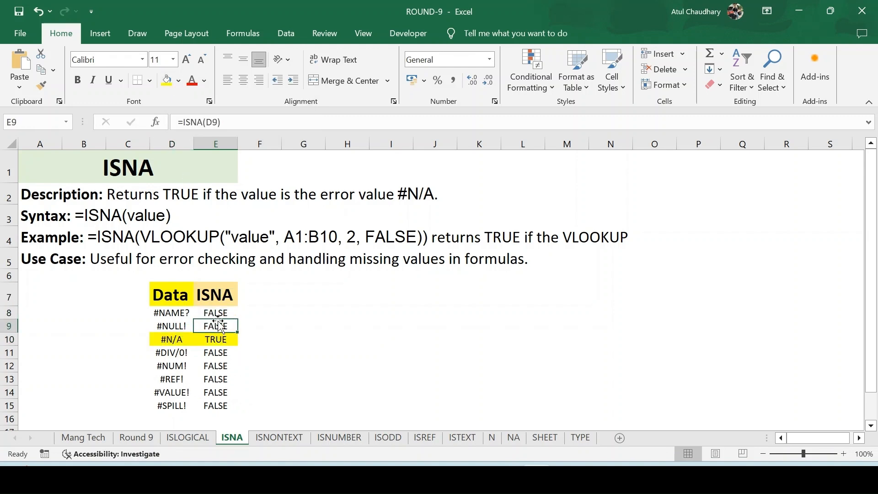
key(Down)
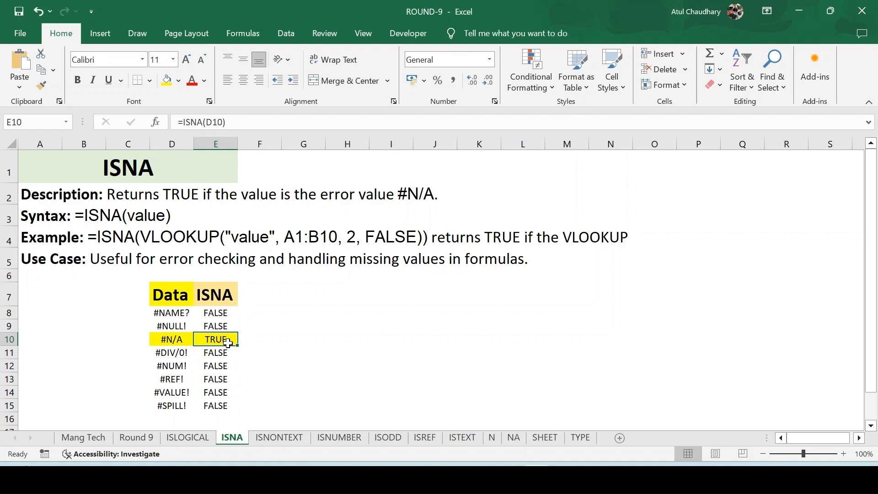
key(Up)
key(Up)
key(Up)
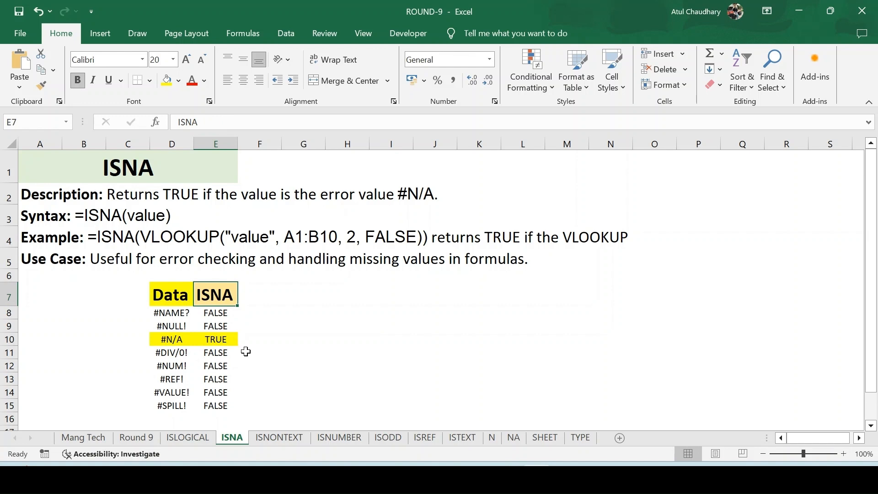
key(Up)
key(Up)
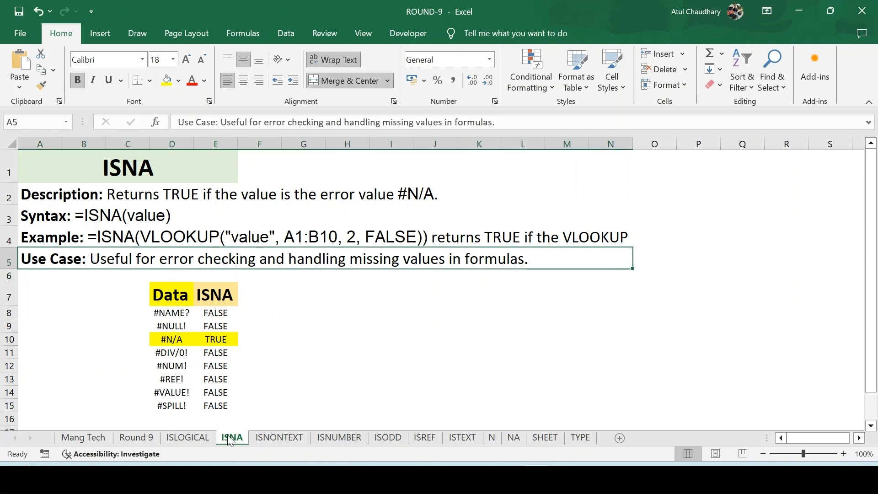
key(Down)
key(Down)
key(Down)
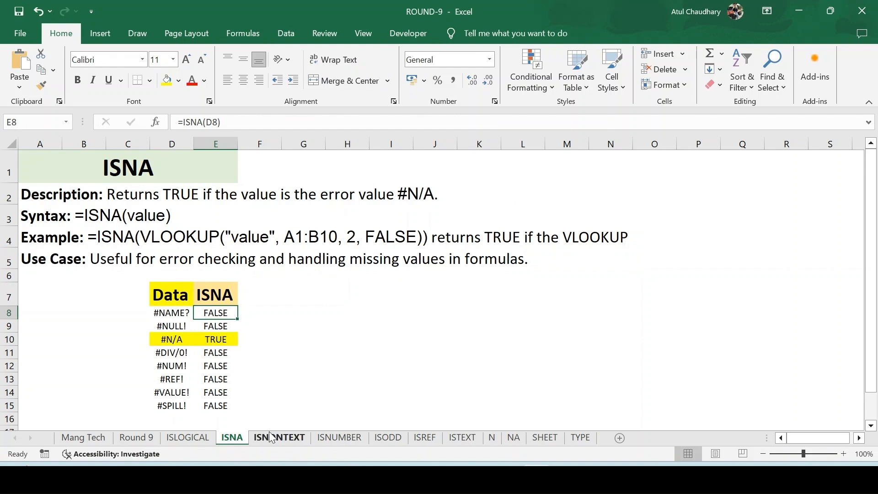
On the ISNONTEXT sheet, examine the text, number and error entries in C9:C12
click(189, 329)
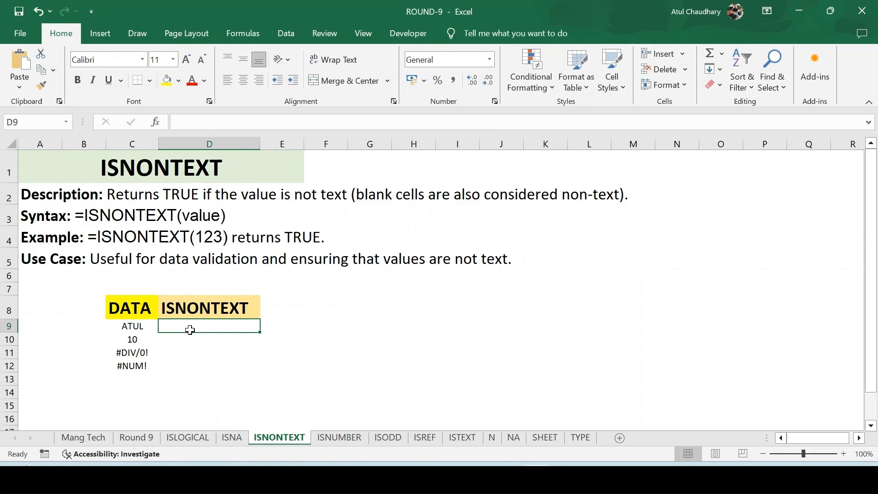
click(134, 328)
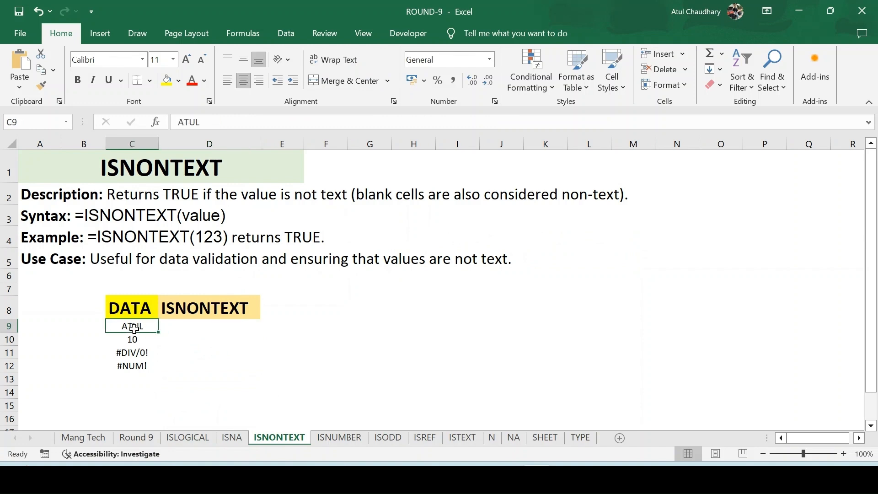
key(shift+Right)
key(shift+Left)
key(Down)
key(Down)
key(Down)
key(Right)
key(Up)
key(Up)
key(Up)
Enter the formula =ISNONTEXT(C9) in cell D9
text(=)
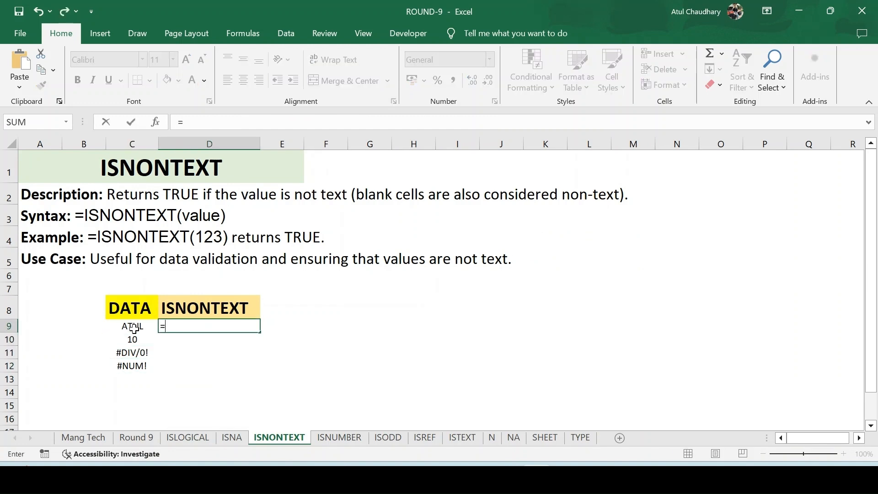
text(isn)
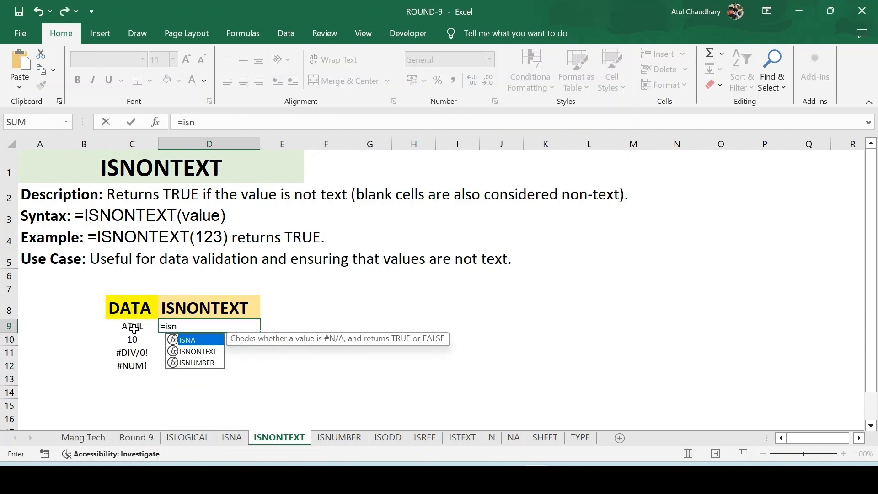
key(Down)
key(Tab)
key(Left)
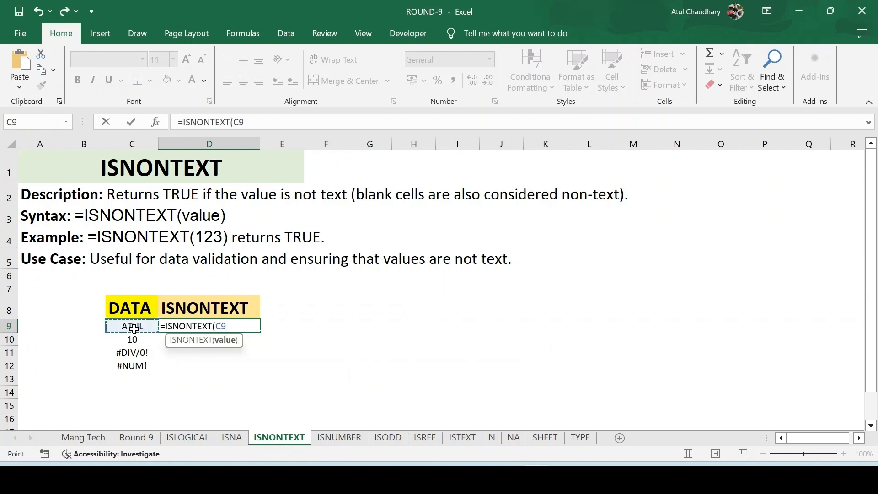
key(ctrl+Return)
Fill the ISNONTEXT formula from D9 down through D12 and check the results against the data
key(Left)
key(Down)
key(Right)
key(Down)
key(Left)
key(Down)
key(Right)
key(ctrl+shift+Up)
key(ctrl+d)
key(Down)
key(Up)
key(Up)
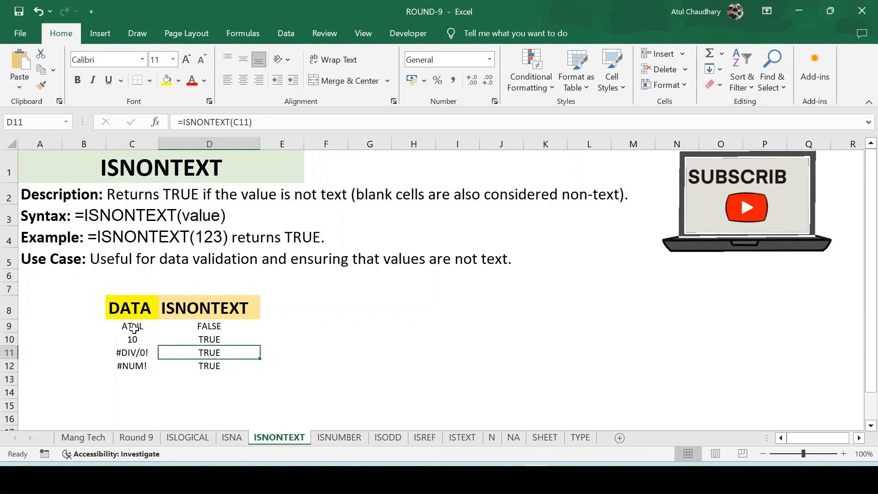
key(Up)
key(Up)
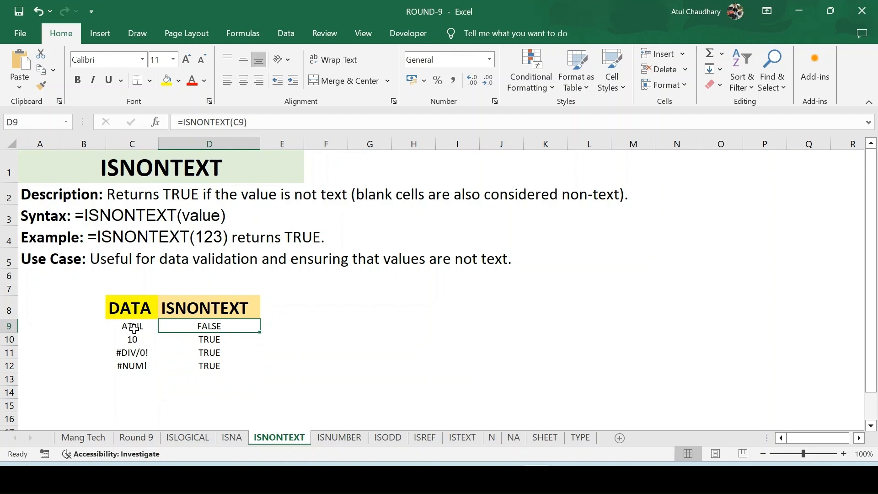
On the ISNUMBER sheet, enter the formula =ISNUMBER(C8) in cell D8
click(326, 439)
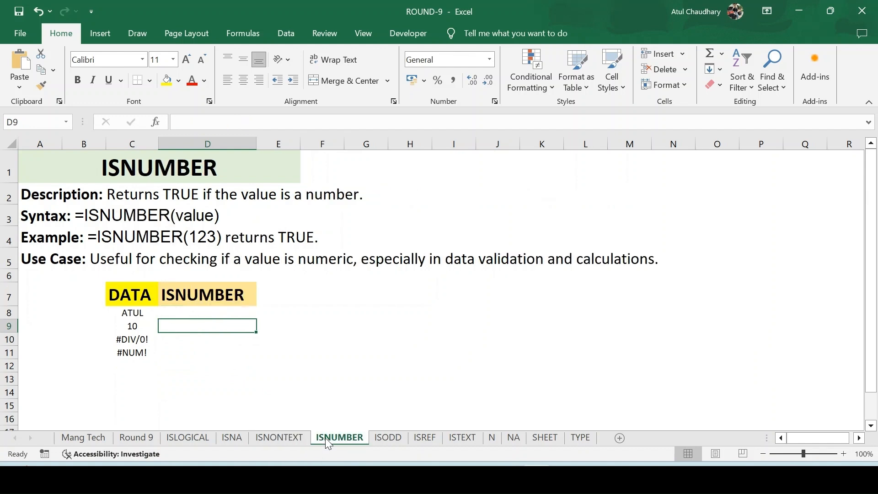
key(Up)
key(Up)
key(Down)
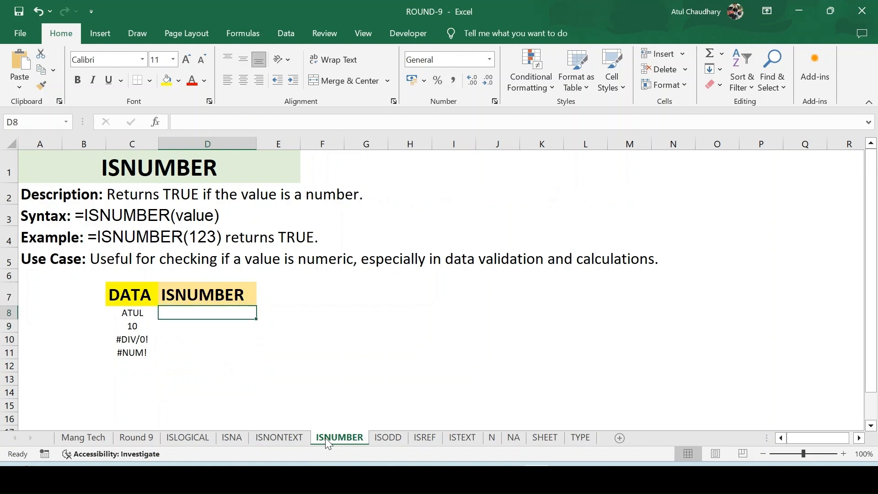
text(=is)
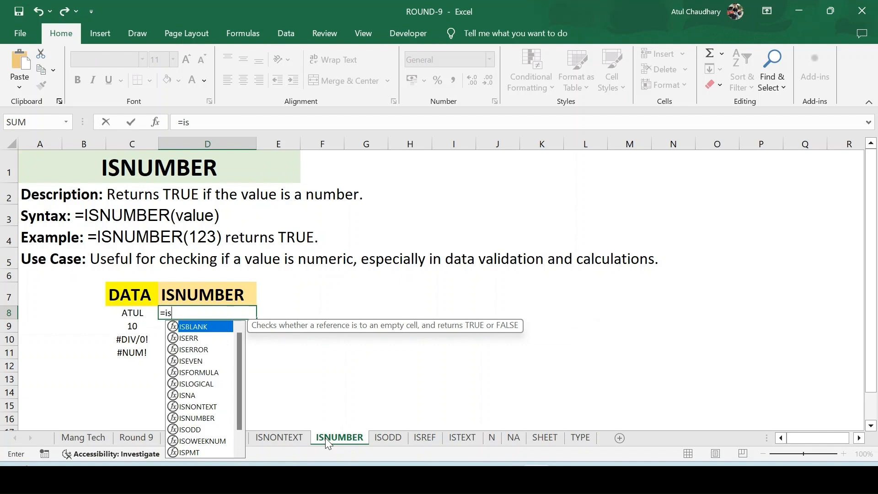
text(nu)
key(Tab)
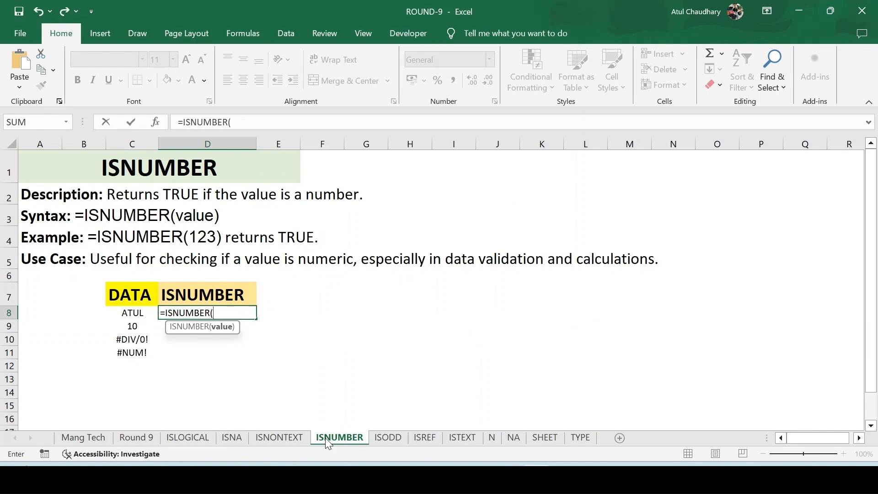
key(Left)
key(Return)
Fill the ISNUMBER formula from D8 down through D11, alongside the last data entry
key(Up)
key(Left)
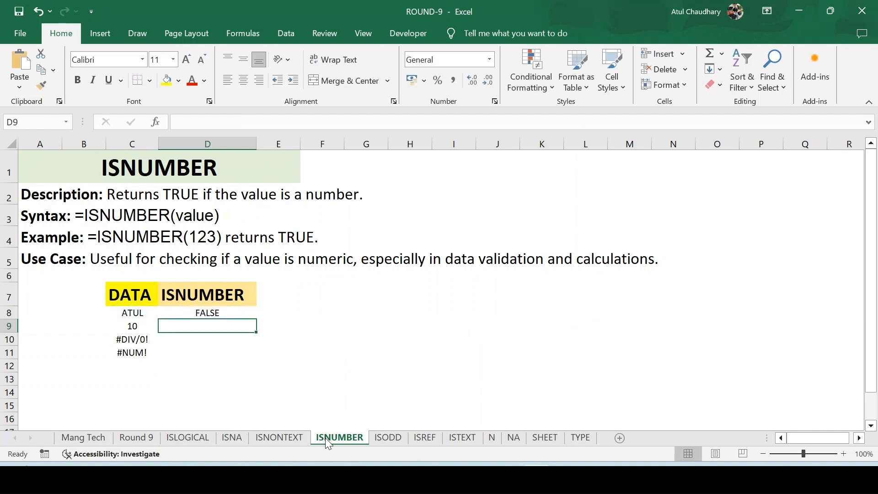
key(ctrl+Down)
key(Right)
key(ctrl+shift+Up)
key(ctrl+d)
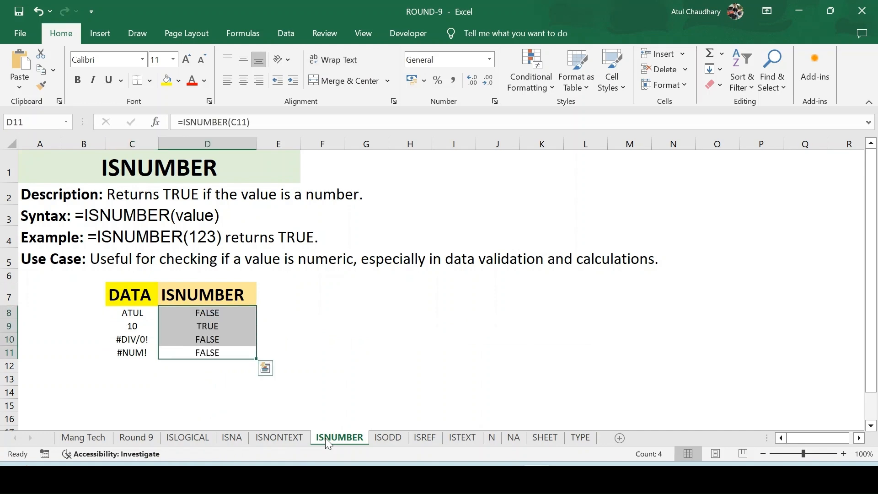
Compare each data entry in C8:C11 with its ISNUMBER result in column D
key(Up)
key(Up)
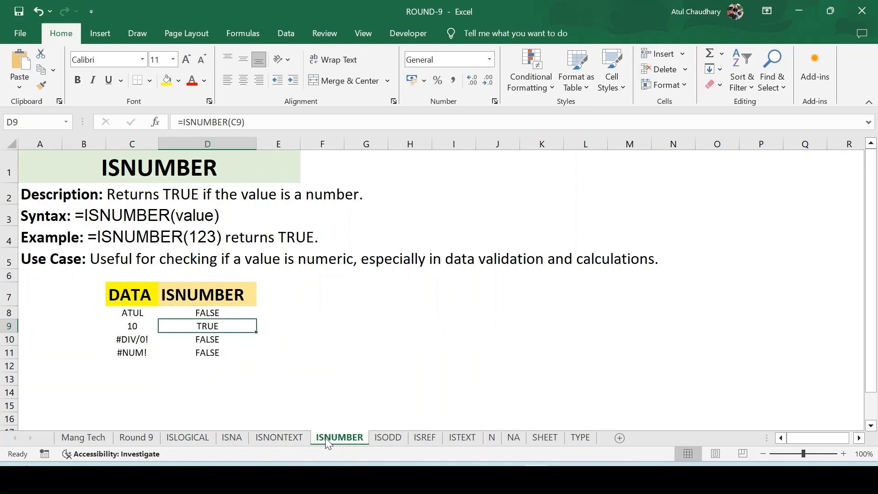
key(Left)
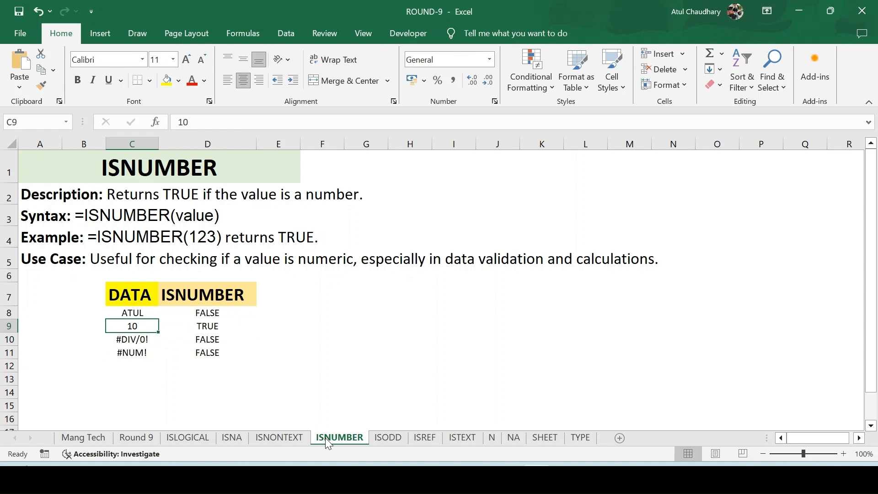
key(Right)
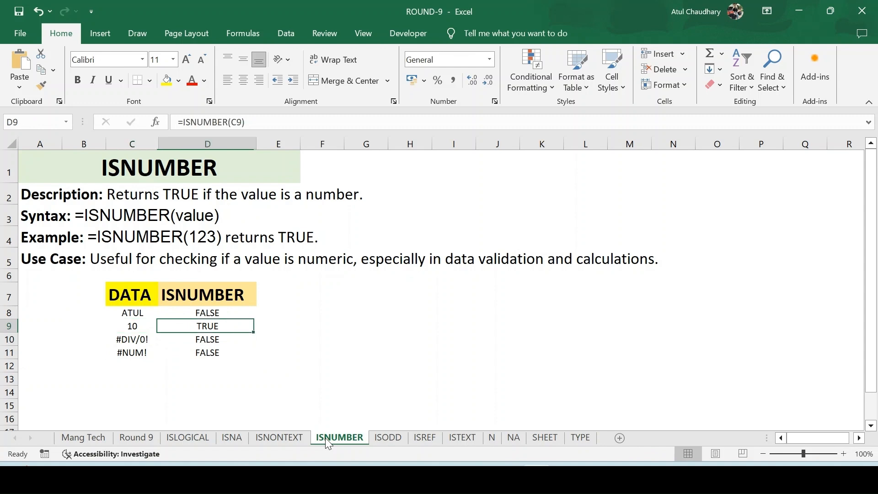
key(Up)
key(Left)
key(Down)
key(Down)
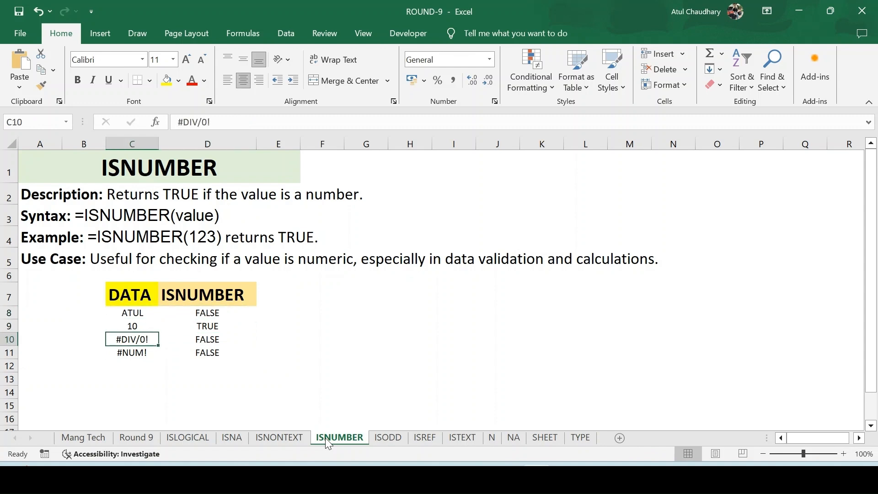
key(Down)
key(Down)
key(Up)
key(Right)
key(Up)
key(Up)
key(Left)
key(Up)
key(Right)
key(Down)
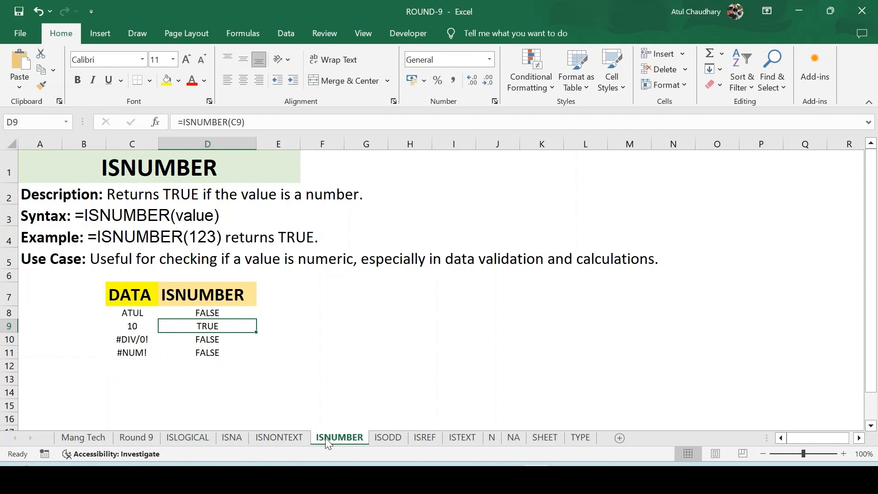
key(Left)
key(Up)
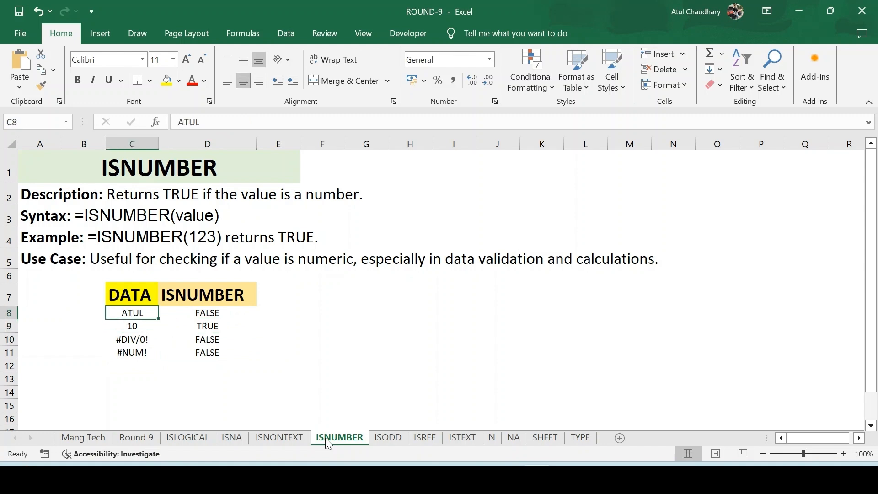
On the ISODD sheet, enter the formula =ISODD(D7) in cell E7
click(389, 437)
key(Up)
key(Up)
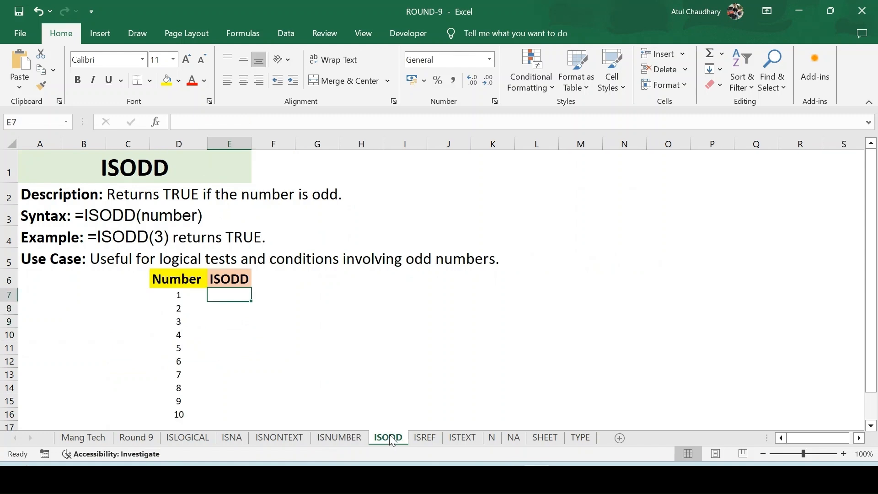
text(=is)
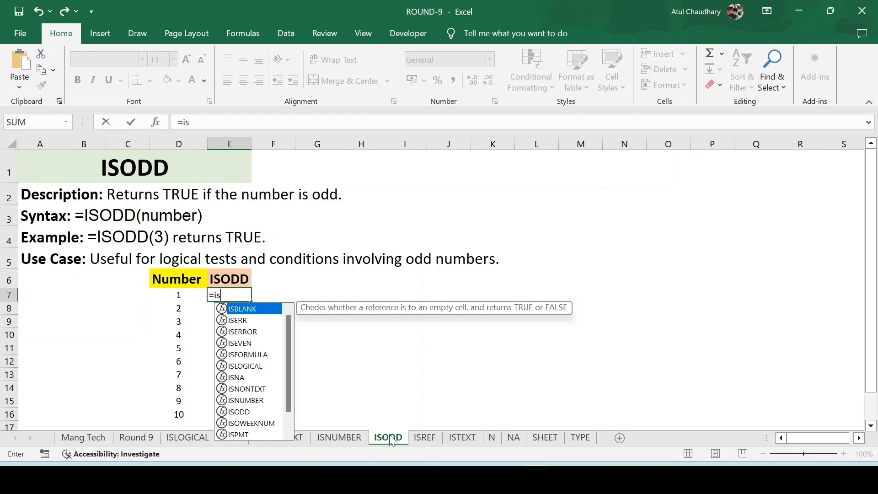
text(o)
key(Tab)
key(Left)
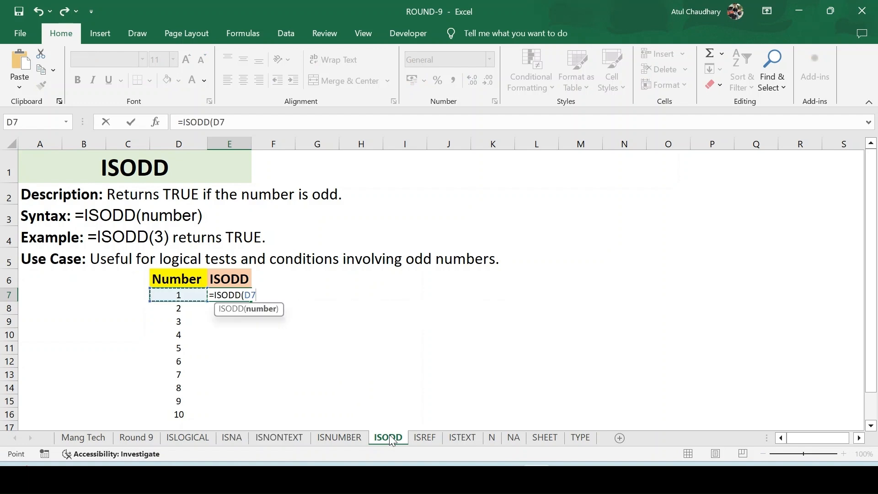
key(ctrl+Return)
Fill the ISODD formula from E7 down through E16, alongside the last number
key(Left)
key(ctrl+Down)
key(Right)
key(ctrl+shift+Up)
key(ctrl+d)
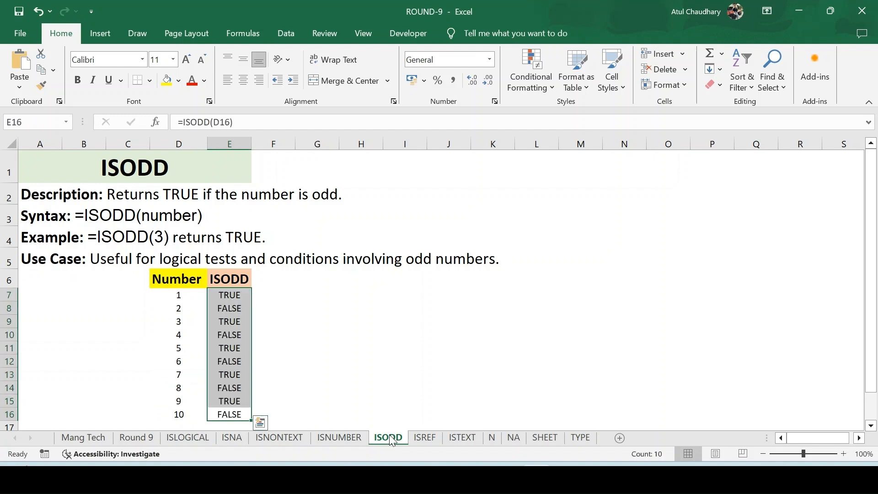
Compare the odd and even numbers in D7:D16 with their ISODD results in column E
key(Down)
key(Up)
key(Left)
key(Up)
key(Down)
key(Right)
key(Left)
key(Up)
key(Up)
key(Right)
key(Up)
key(Left)
key(Up)
key(Right)
key(Up)
key(Up)
key(Up)
key(Up)
key(Up)
key(Left)
key(Right)
key(Left)
key(Down)
key(Down)
key(Right)
key(Left)
key(Down)
key(Down)
key(Right)
key(Up)
key(Up)
key(Up)
key(Up)
key(Left)
key(Up)
key(Up)
key(Up)
key(Up)
key(Up)
key(Up)
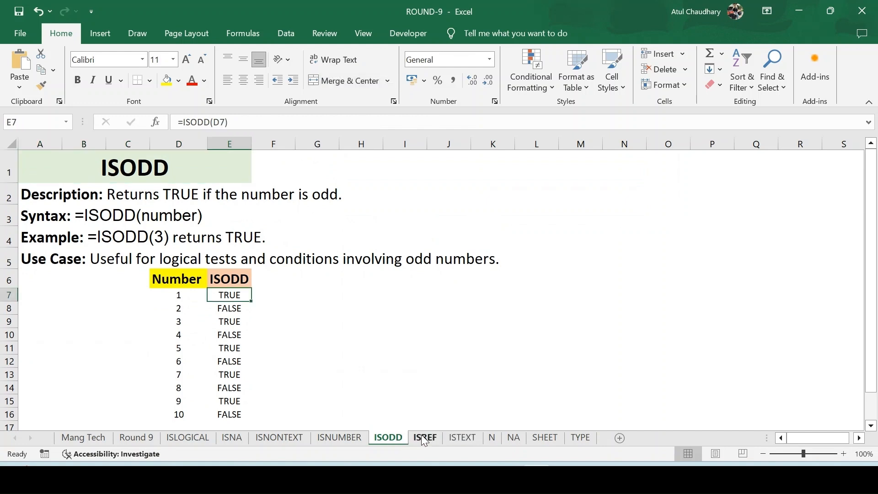
On the ISREF sheet, enter the formula =ISREF(D7) in cell E7
click(422, 437)
text(=is)
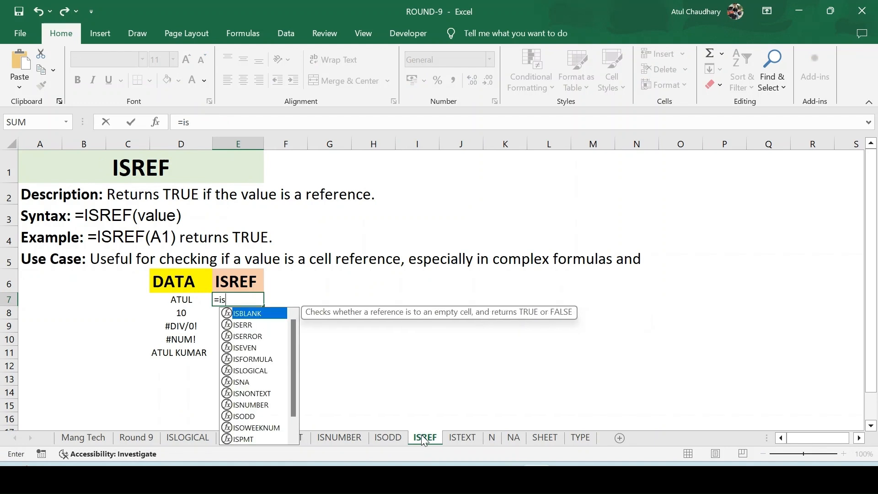
text(re)
key(Tab)
key(Left)
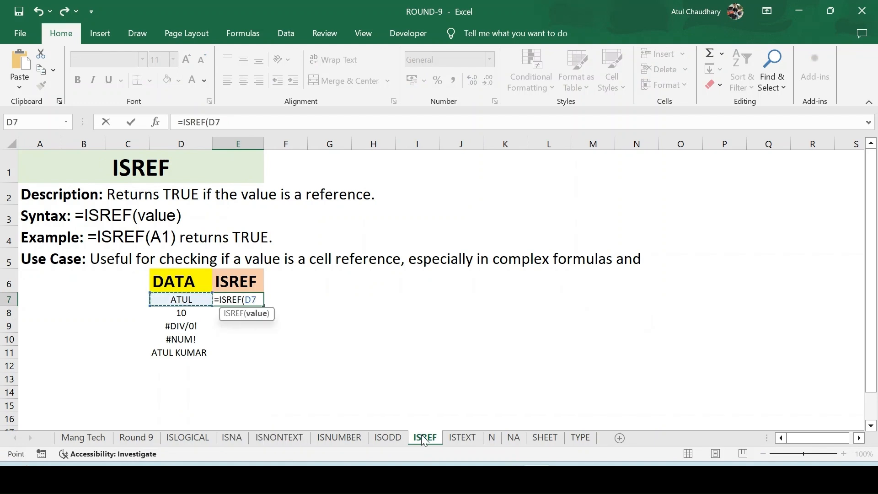
key(Return)
Fill the ISREF formula from E7 down through E11, alongside the last data entry
key(Left)
key(Down)
key(Down)
key(Down)
key(Right)
key(ctrl+shift+Up)
key(ctrl+d)
key(Down)
key(Up)
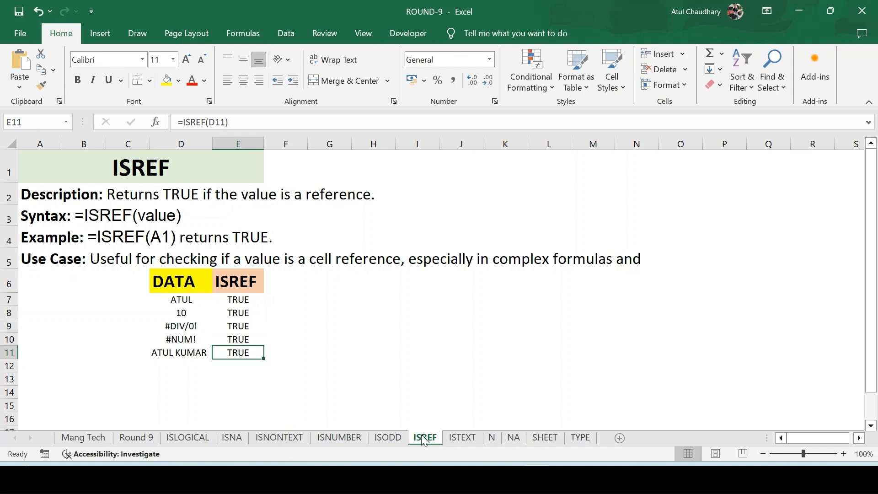
Replace the formula in E11 with =ISREF(PROPER(D11)) to test a function result instead of a plain reference
text(=)
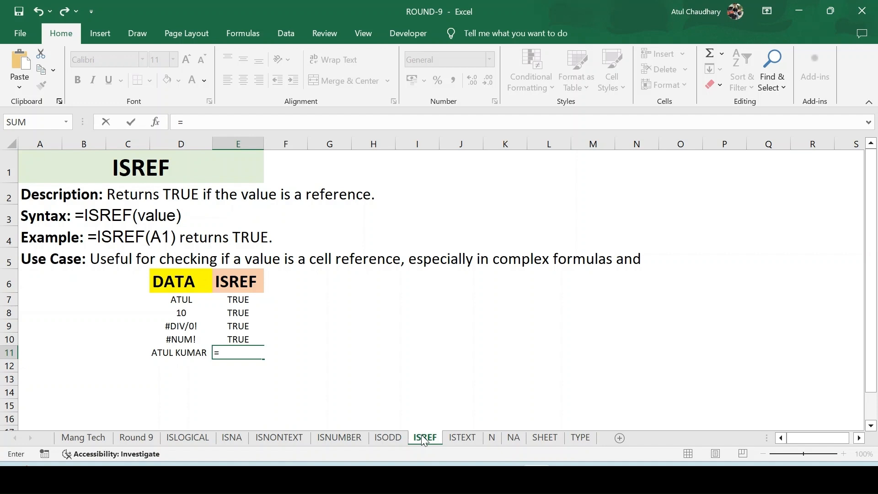
text(is)
key(Down)
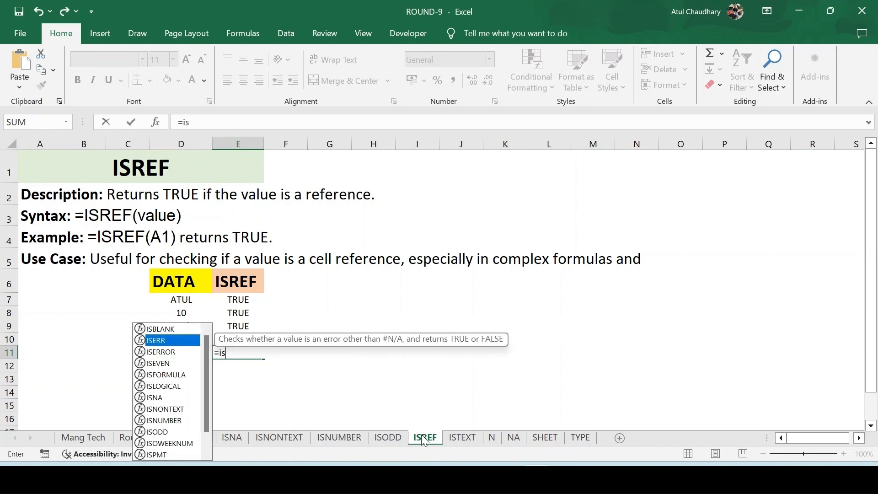
text(r)
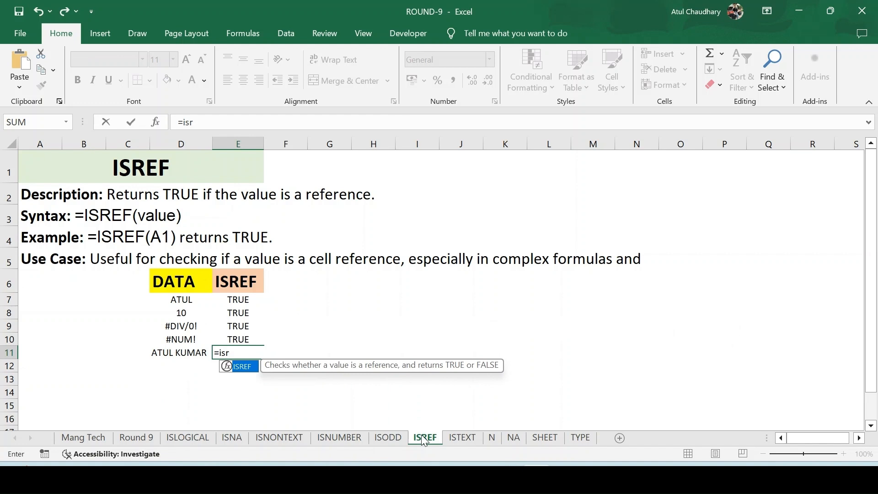
key(Tab)
key(Left)
key(BackSpace)
key(BackSpace)
key(BackSpace)
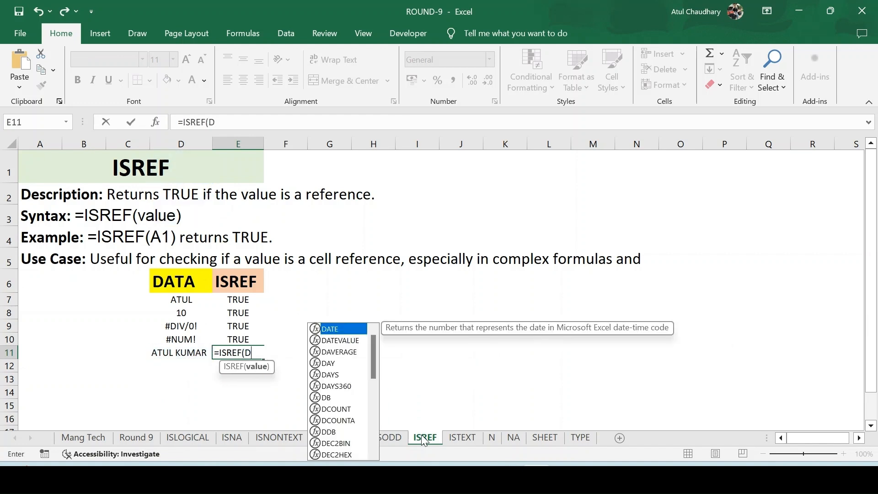
text(pr)
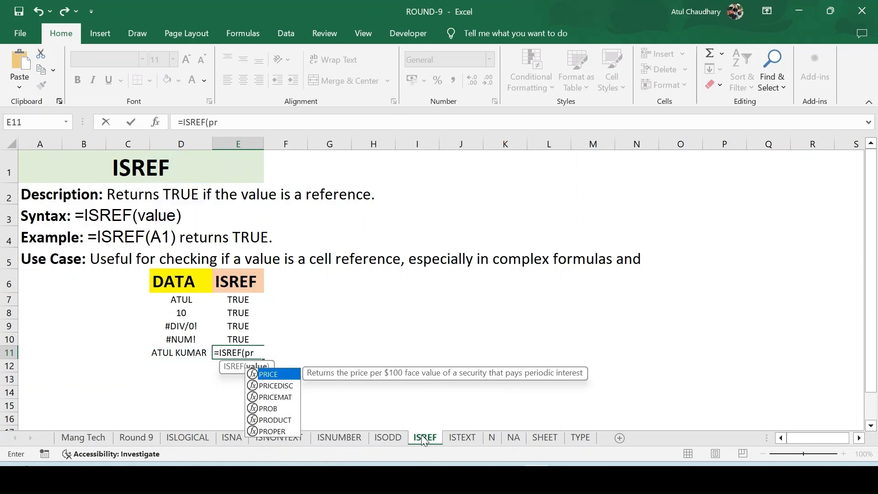
key(Down)
key(Down)
key(Down)
key(Down)
key(Down)
key(Tab)
key(Left)
text()))
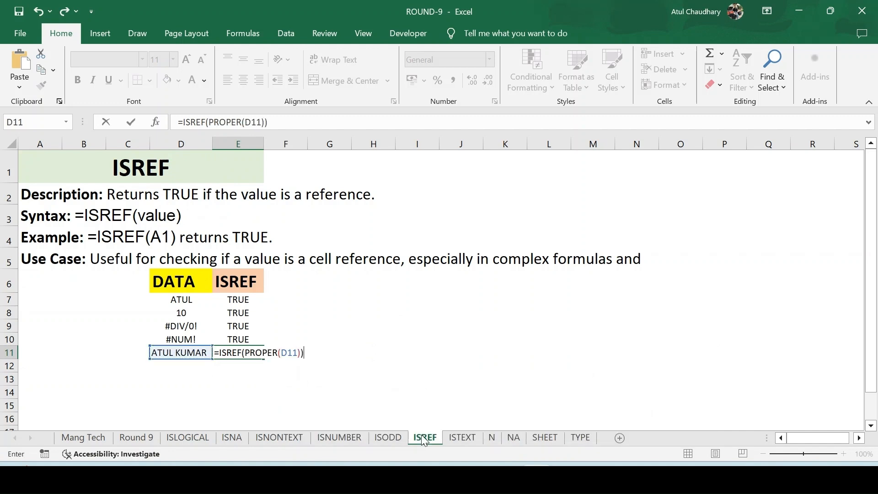
key(ctrl+Return)
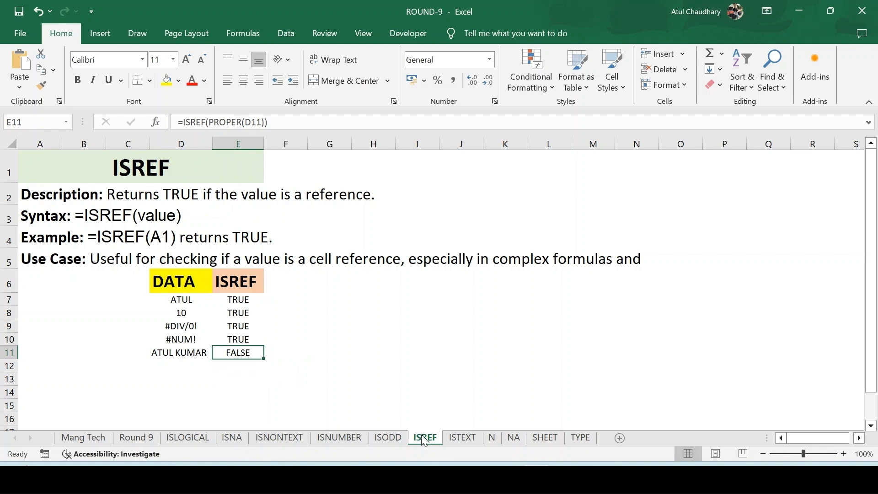
key(F2)
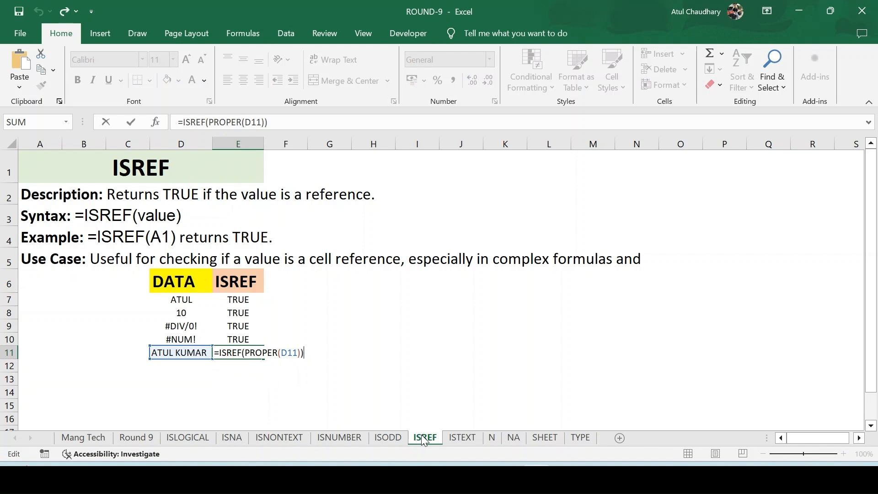
key(Escape)
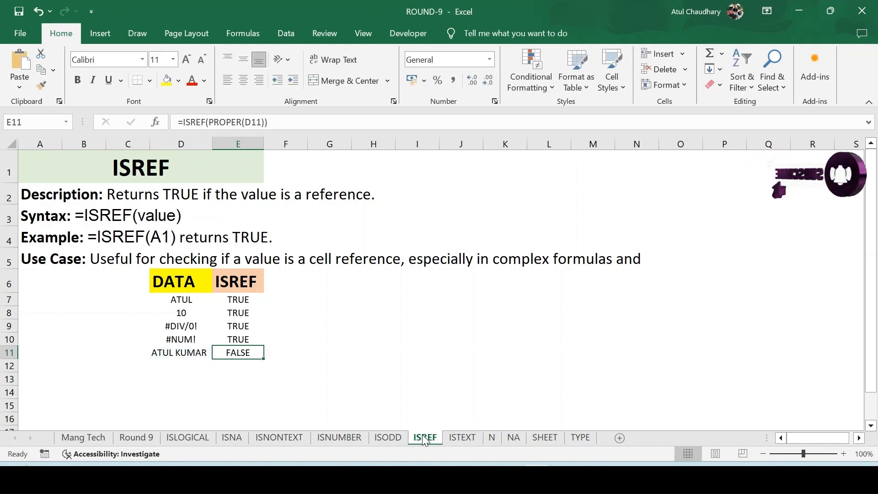
On the ISTEXT sheet, enter the formula =ISTEXT(D7) in cell E7
click(461, 439)
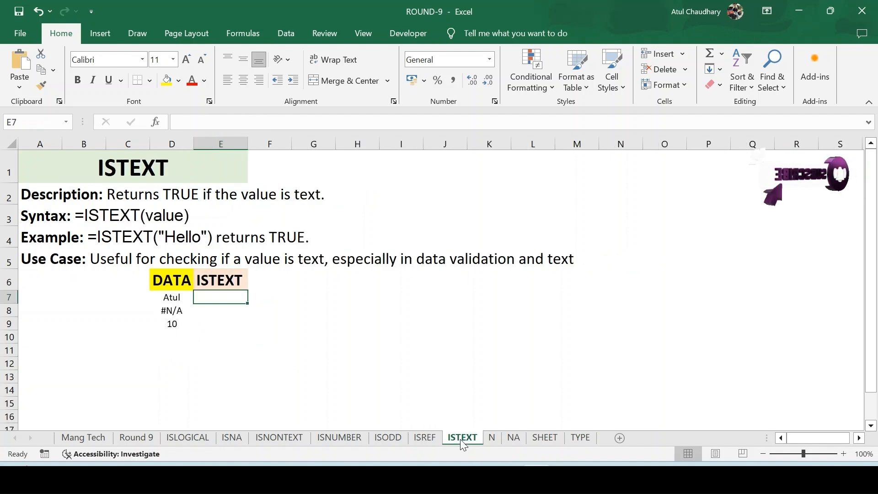
key(Up)
key(Up)
key(Down)
key(Down)
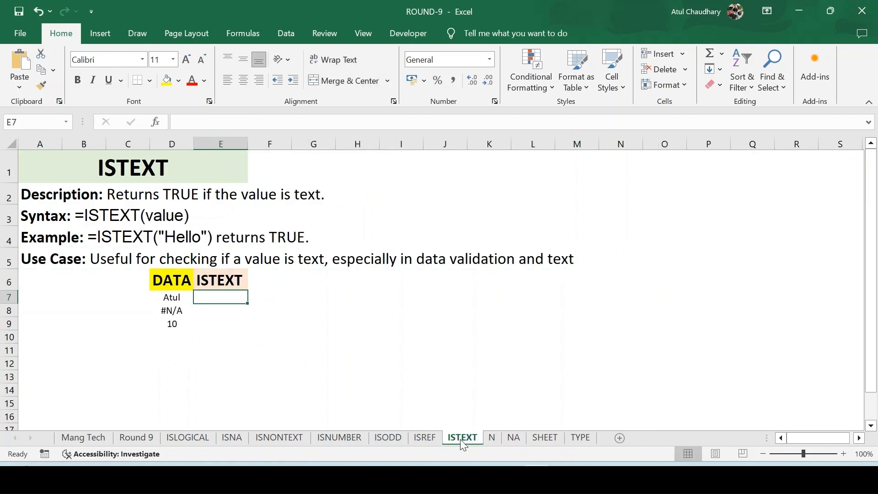
text(=ist)
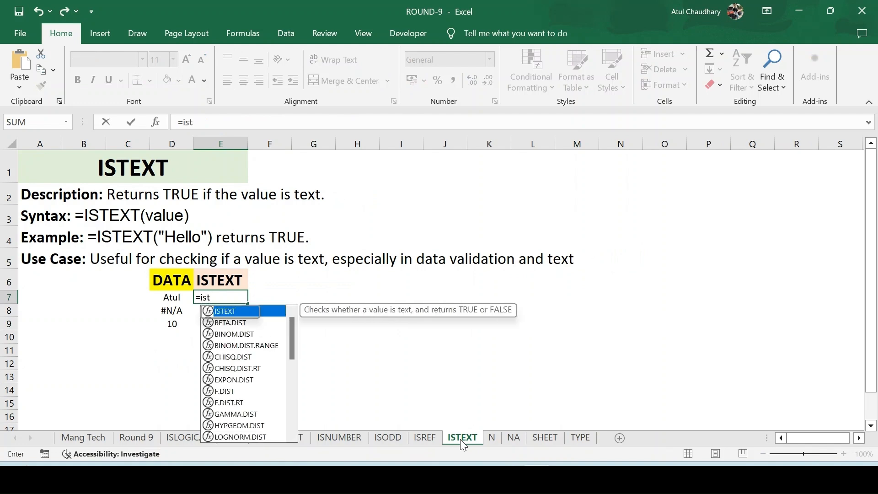
key(Tab)
key(Left)
key(Return)
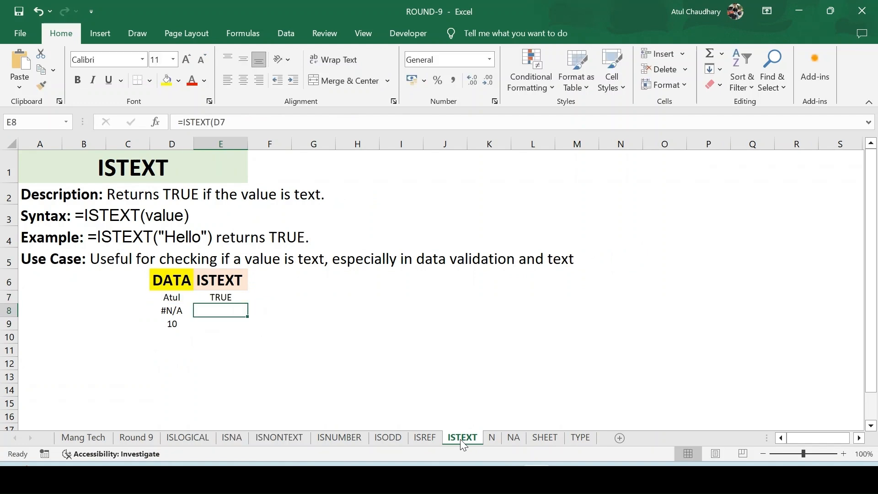
Fill the ISTEXT formula from E7 down through E9, alongside the last data entry
key(Left)
key(Down)
key(Right)
key(shift+Up)
key(shift+Up)
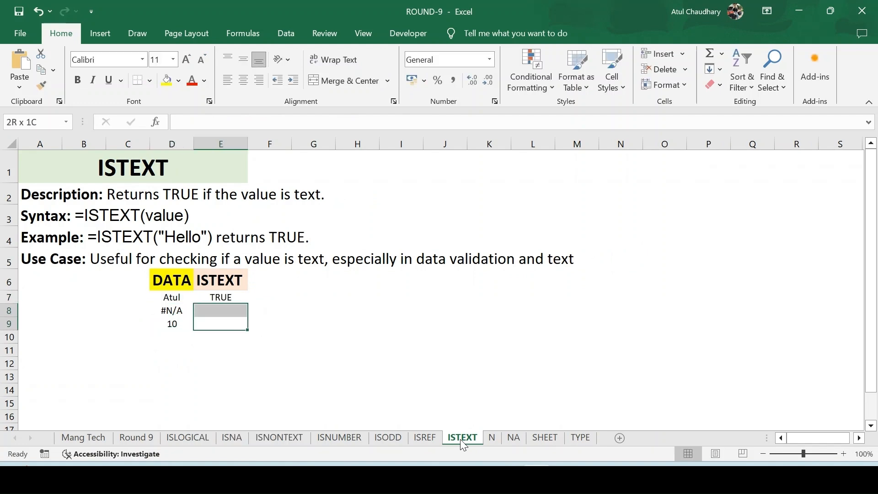
key(ctrl+d)
key(Down)
key(Up)
key(Up)
key(Left)
key(Up)
key(Down)
key(Down)
key(Right)
Extend the ISTEXT formula from E9 to E10 and E11, beside the blank data cells
key(shift+Down)
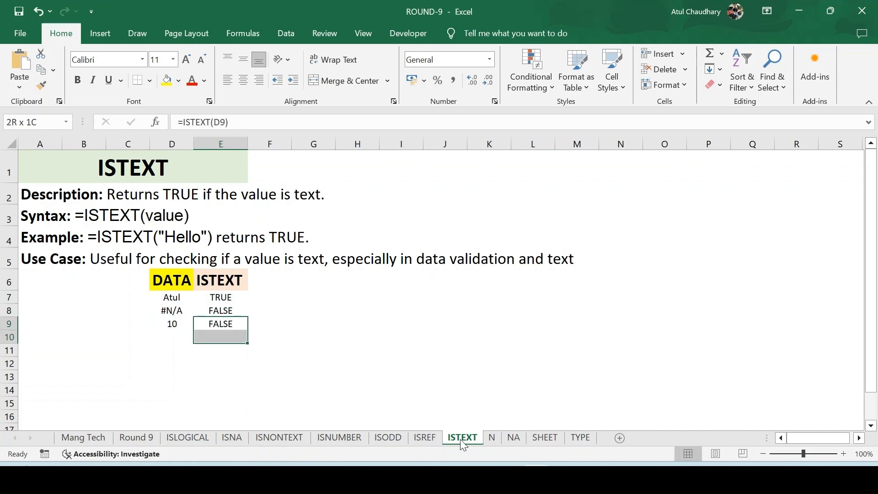
key(ctrl+d)
key(Down)
key(Left)
key(Right)
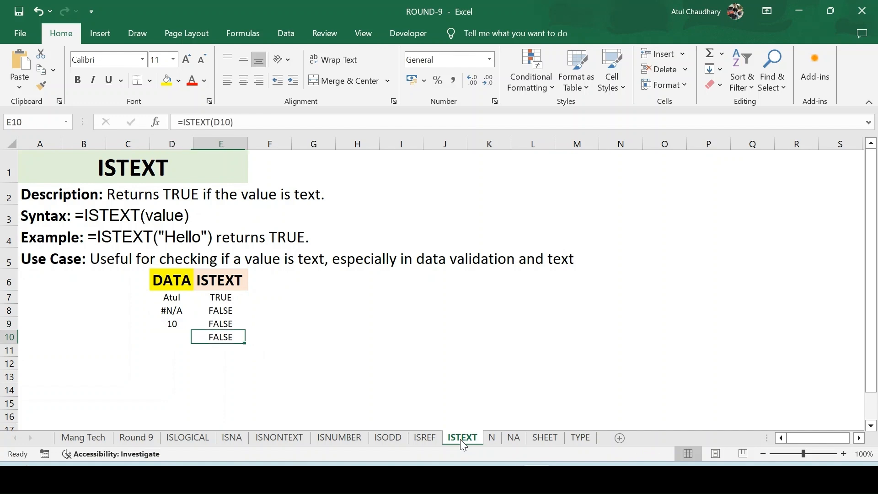
key(shift+Down)
key(ctrl+d)
key(Down)
Enter the text HGJG in D11 to test it with the ISTEXT formula in E11
key(Left)
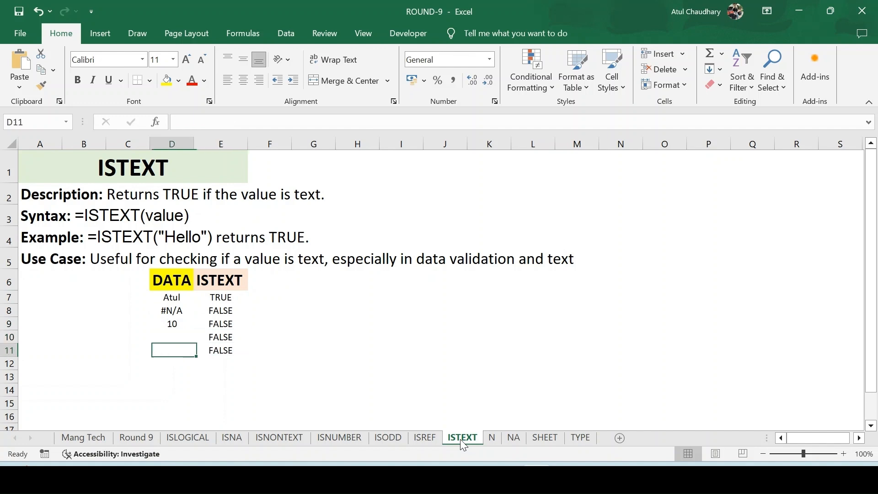
text(Atul)
key(Return)
key(Up)
text(HGJG)
key(Return)
key(Up)
key(Right)
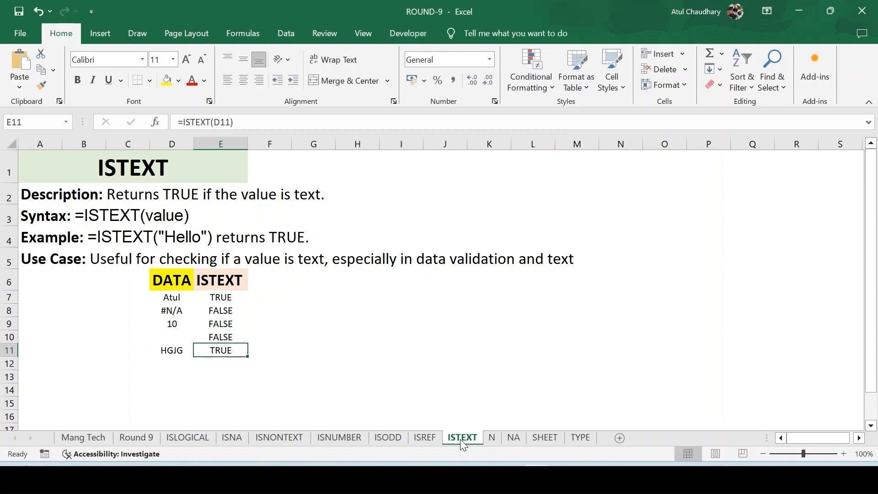
key(Up)
key(Up)
key(Right)
key(Right)
key(Up)
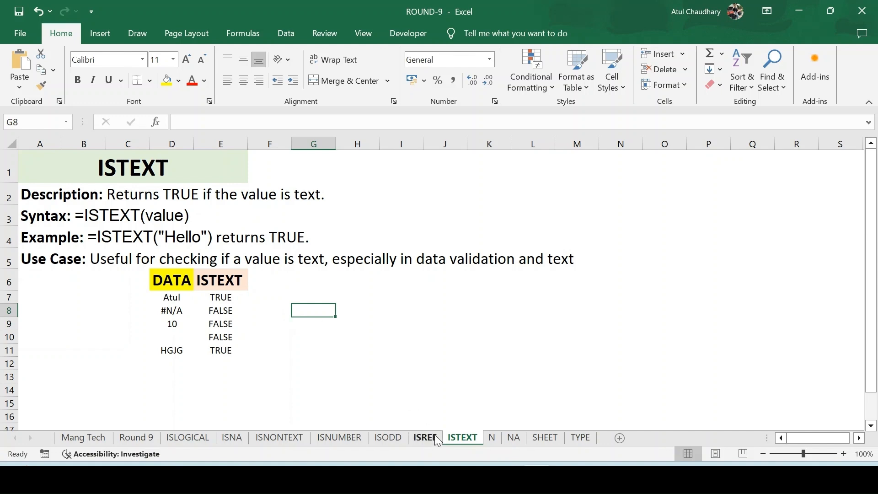
On the N sheet, enter the formula =N(D7) in cell E7
click(493, 439)
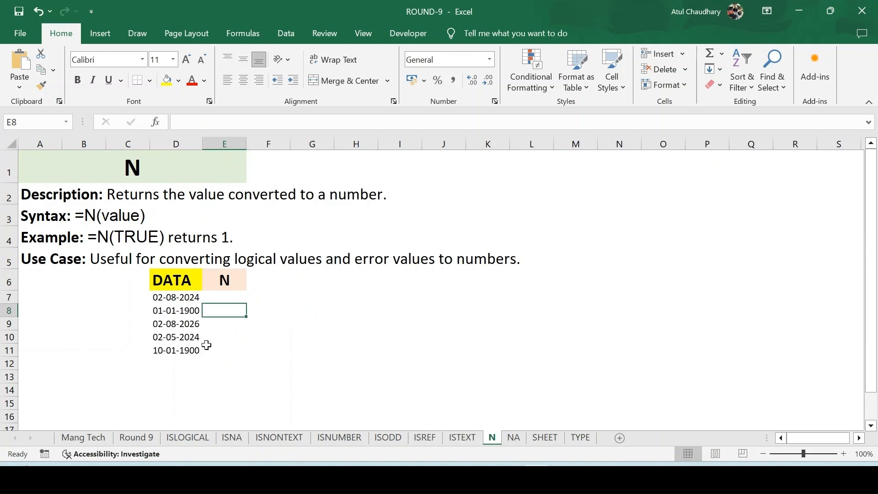
click(219, 299)
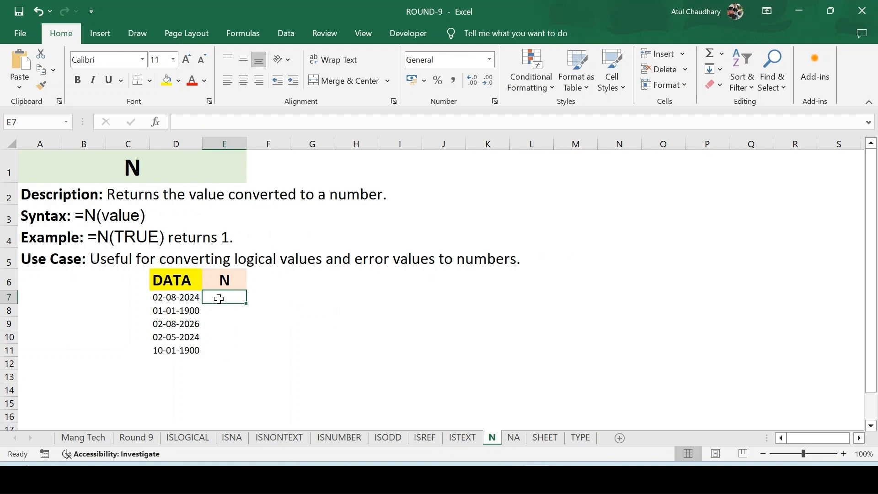
key(Up)
key(Down)
key(Down)
key(Up)
double_click(220, 300)
text(=N()
key(Left)
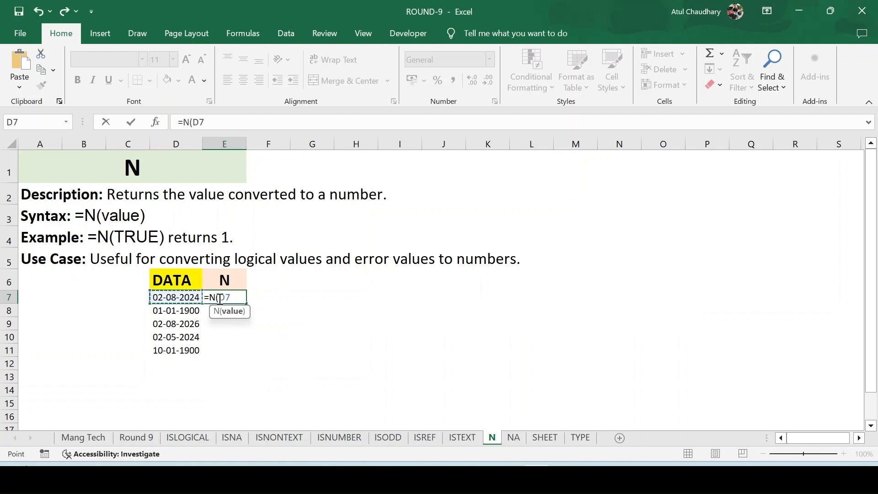
key(Return)
Fill the N formula from E7 down through E11, alongside the last date
key(Left)
key(ctrl+Down)
key(Right)
key(ctrl+shift+Up)
key(ctrl+d)
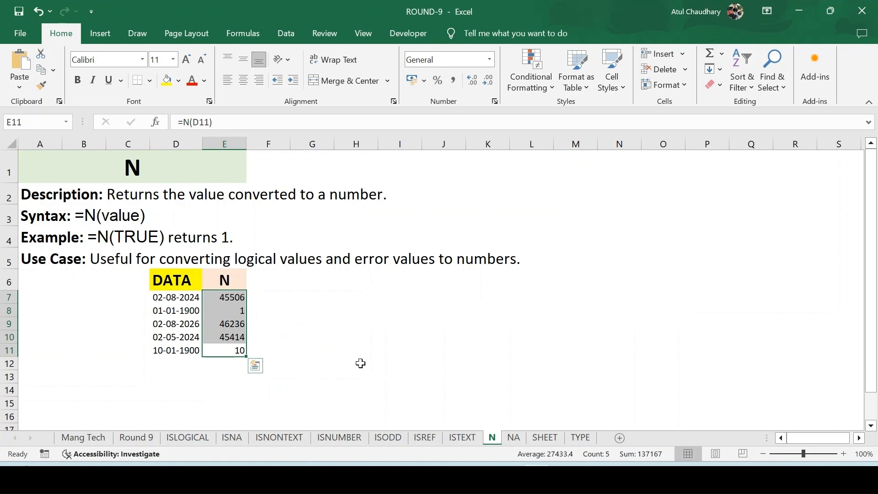
Examine the date in D8 against its N result in E8
key(Left)
key(Up)
key(Up)
key(Up)
key(Right)
key(Right)
key(Left)
key(Left)
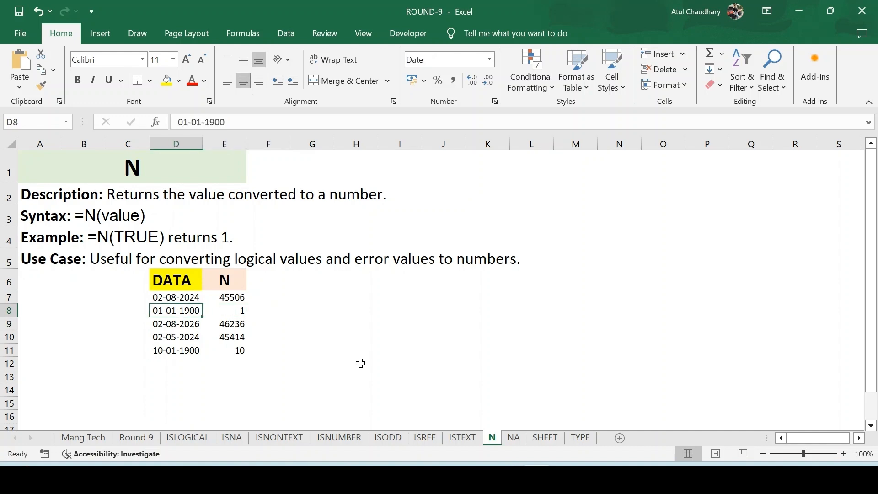
key(Right)
key(Right)
key(Right)
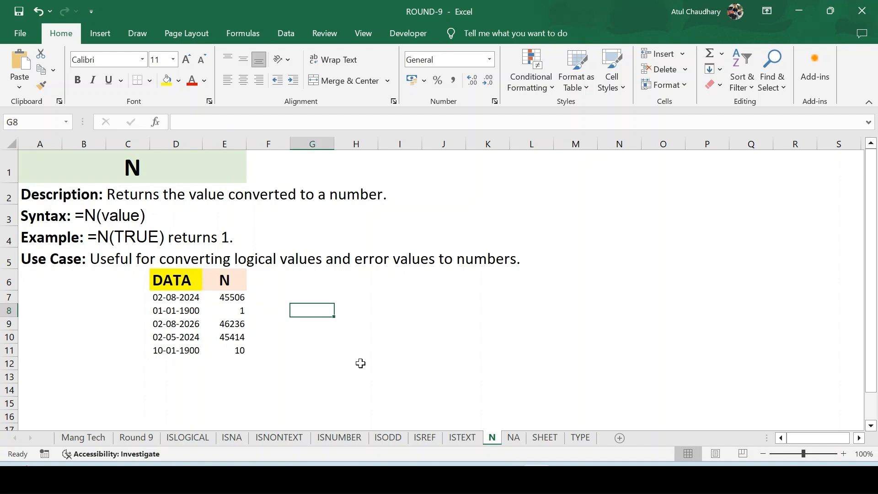
key(Left)
key(Left)
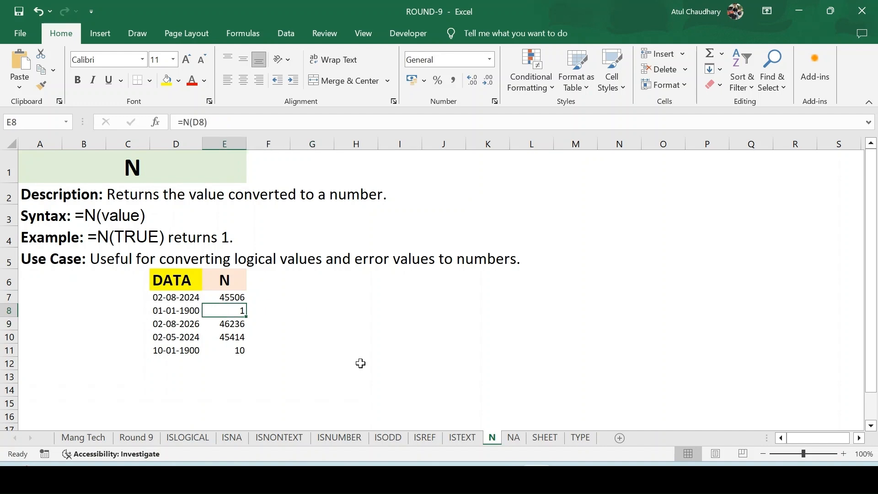
Change the day in D8 so the date reads 02-01-1900
key(Left)
key(F2)
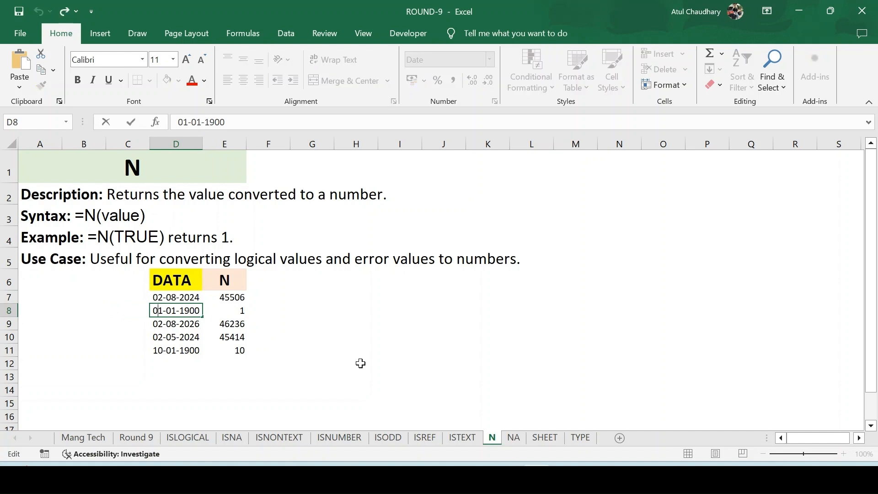
key(BackSpace)
text(2)
key(Return)
key(Up)
Set the date in D8 to 03-01-1900
key(F2)
key(BackSpace)
text(3)
key(Return)
key(Up)
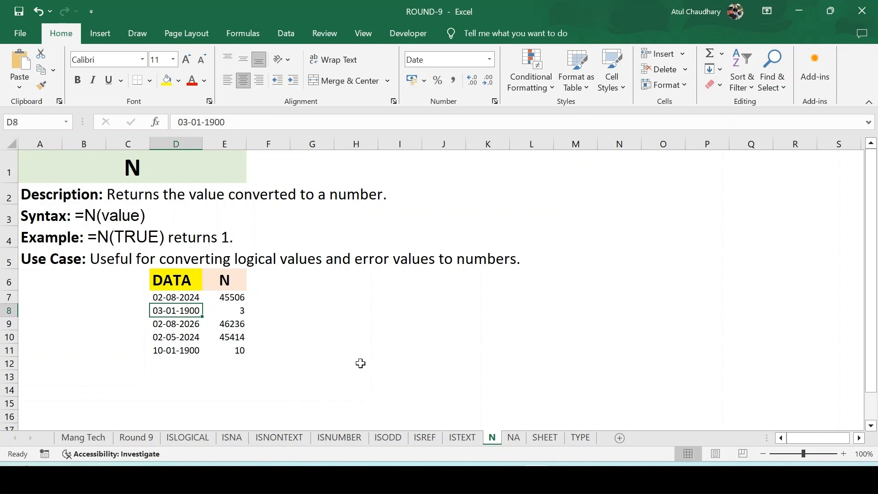
Add the date 04-08-2024 in D12, directly below the existing dates
key(Down)
key(Down)
key(Down)
key(Down)
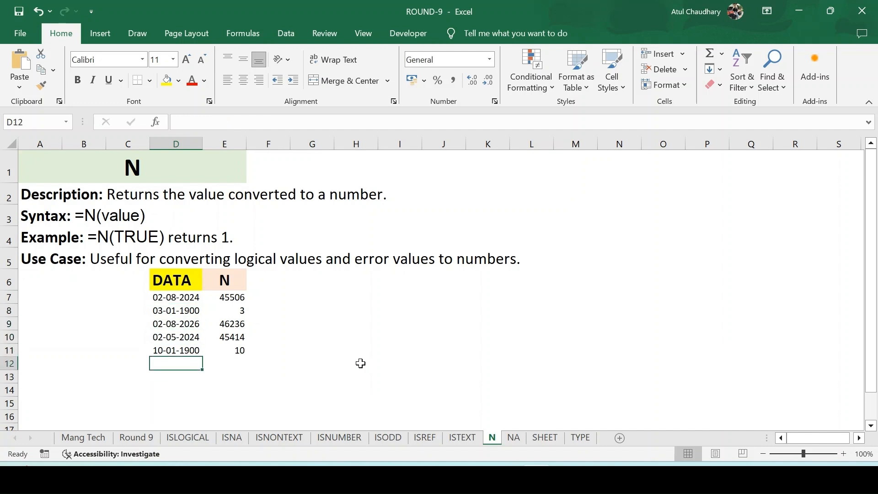
text(04-08-2024)
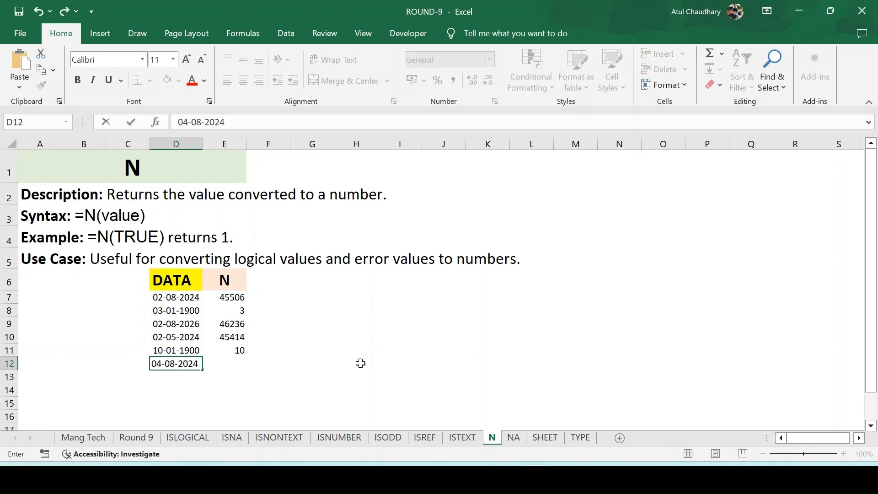
key(Return)
key(Up)
key(Right)
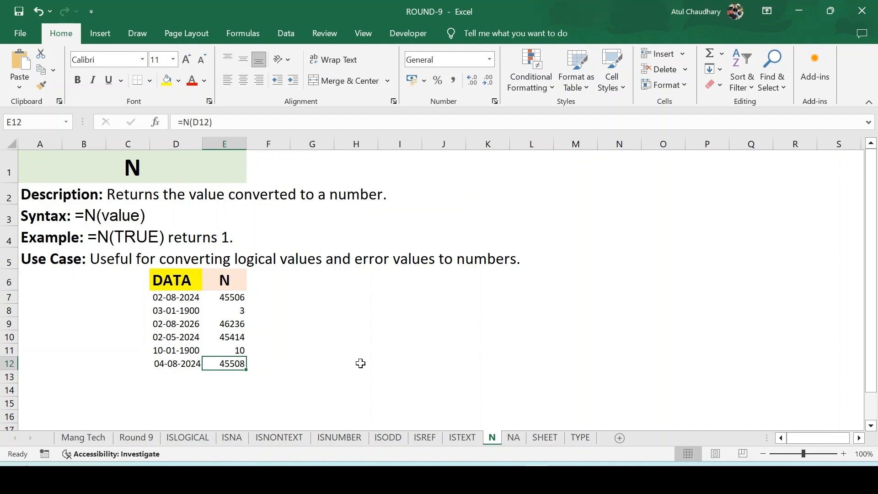
Compare the dates in D7:D12 with their N values in column E
key(Left)
key(Right)
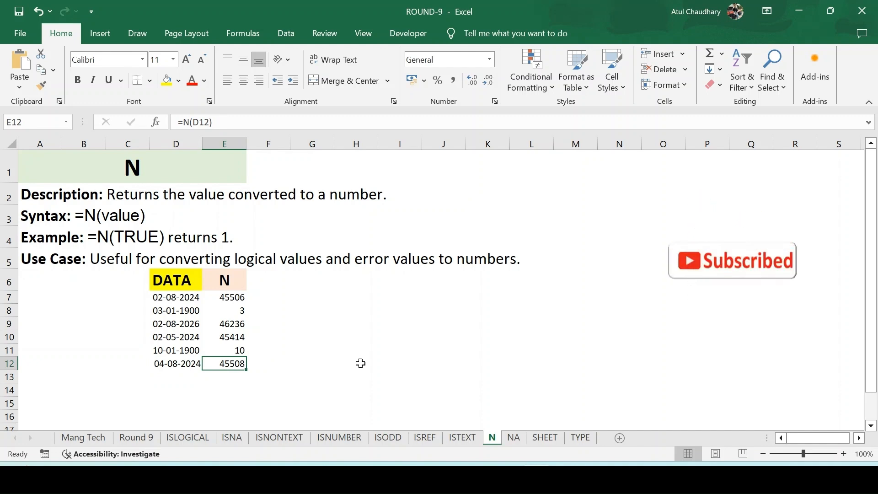
key(Up)
key(Up)
key(Up)
key(Up)
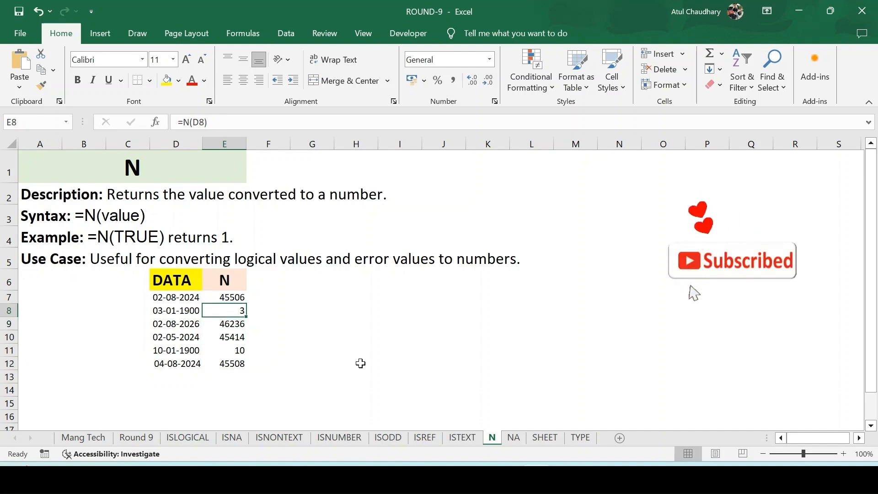
key(Left)
key(Up)
key(Right)
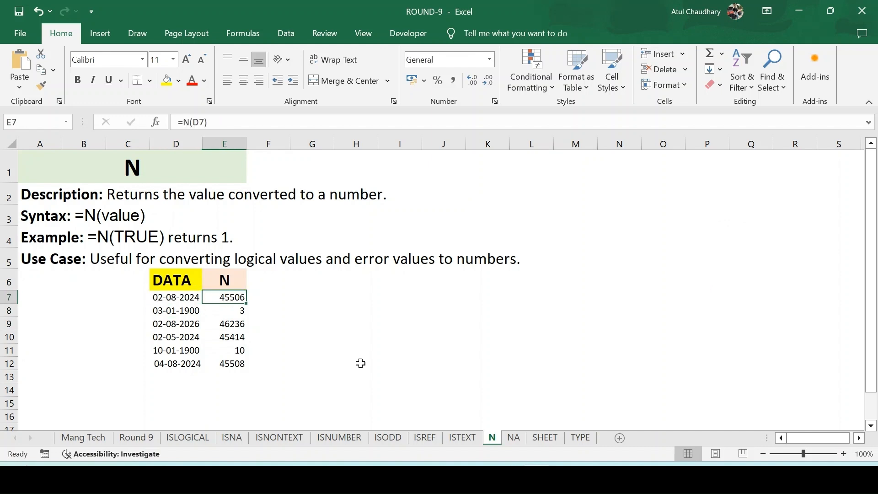
key(Left)
key(Down)
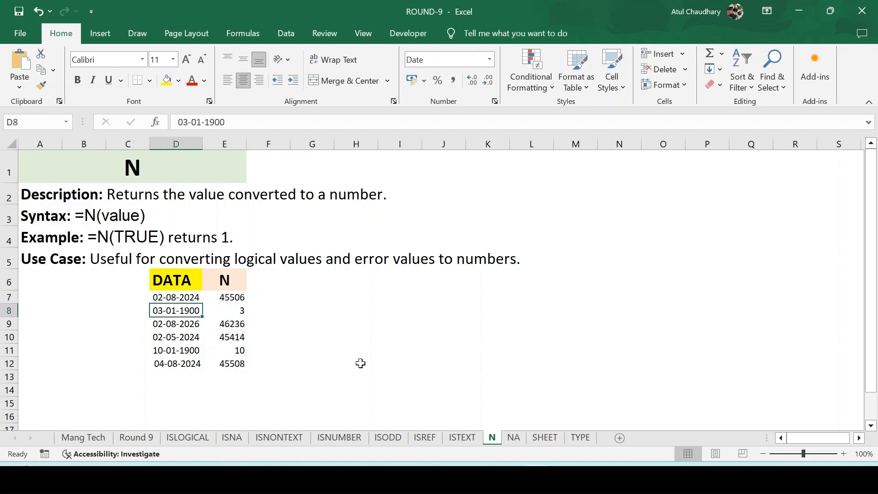
Enter the formula =NA() in D7 on the NA sheet
key(Right)
key(Left)
click(514, 437)
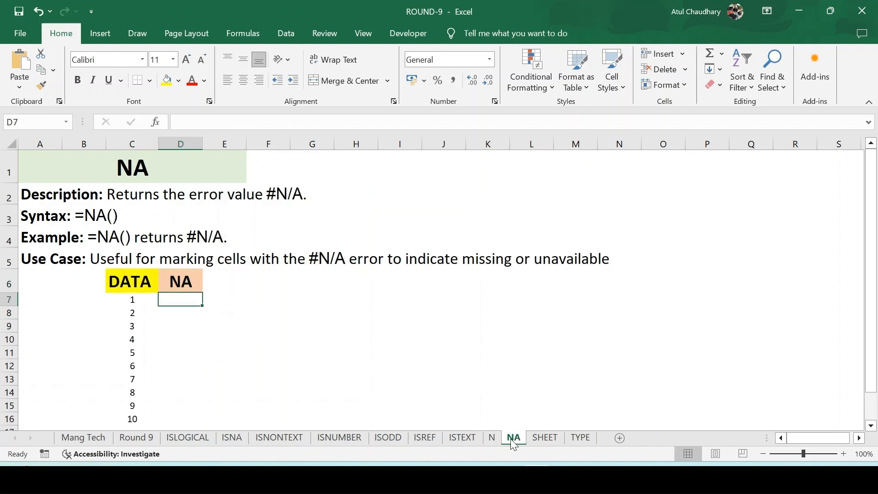
text(=na)
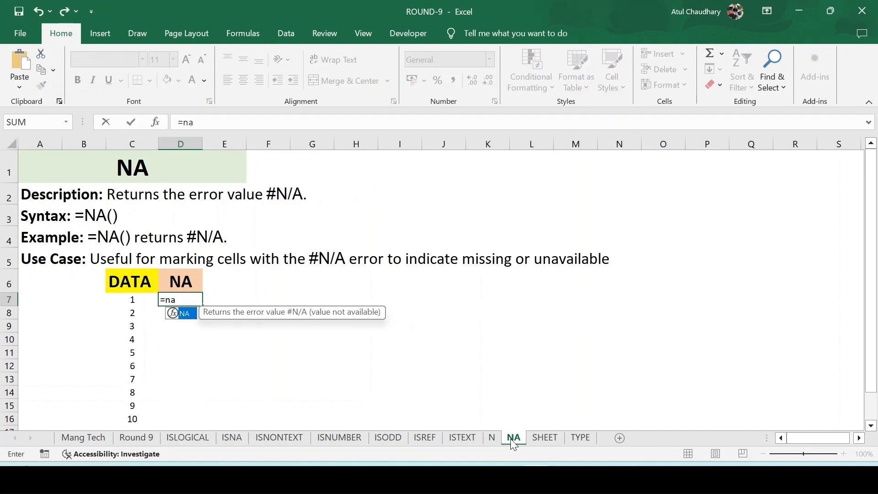
key(Tab)
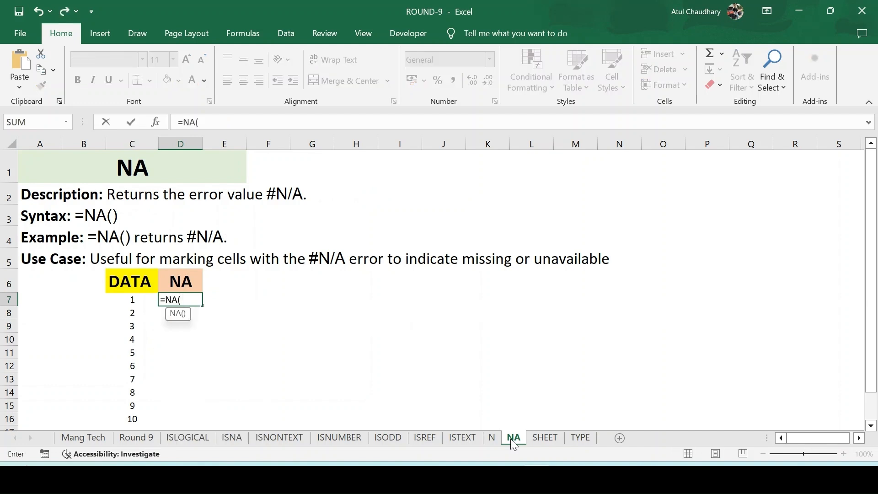
text())
key(Return)
Fill the NA formula from D7 down to D16, alongside the last data value
key(Up)
key(Left)
key(ctrl+Down)
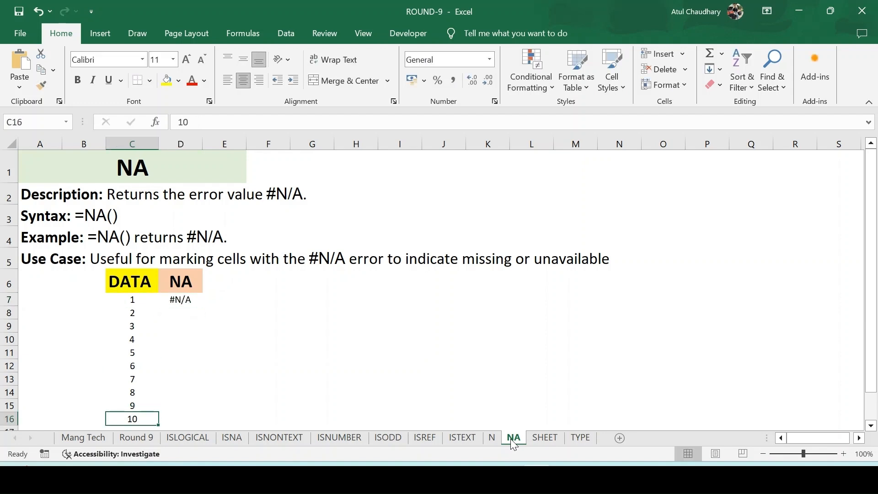
key(Right)
key(ctrl+shift+Up)
key(ctrl+d)
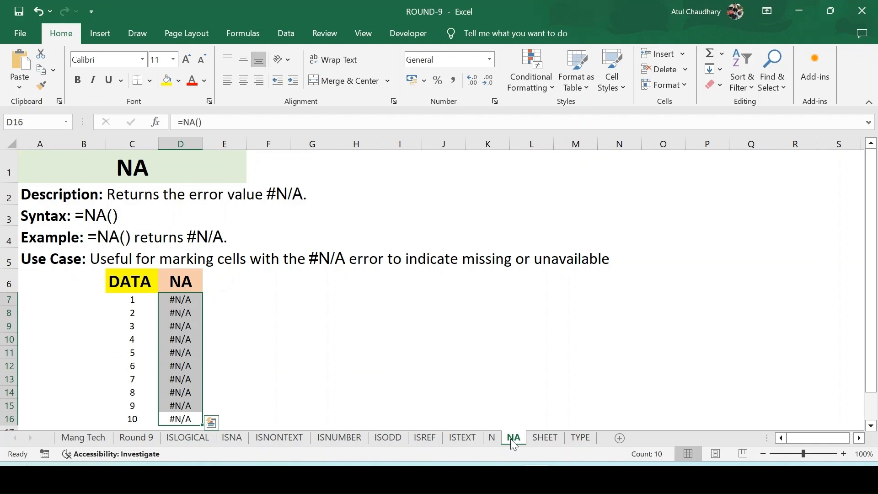
Try to enter an NA formula in E7 that takes D7 as its argument
key(Right)
key(Up)
key(Up)
key(Up)
key(Up)
key(Up)
key(Up)
key(Up)
key(Up)
key(Up)
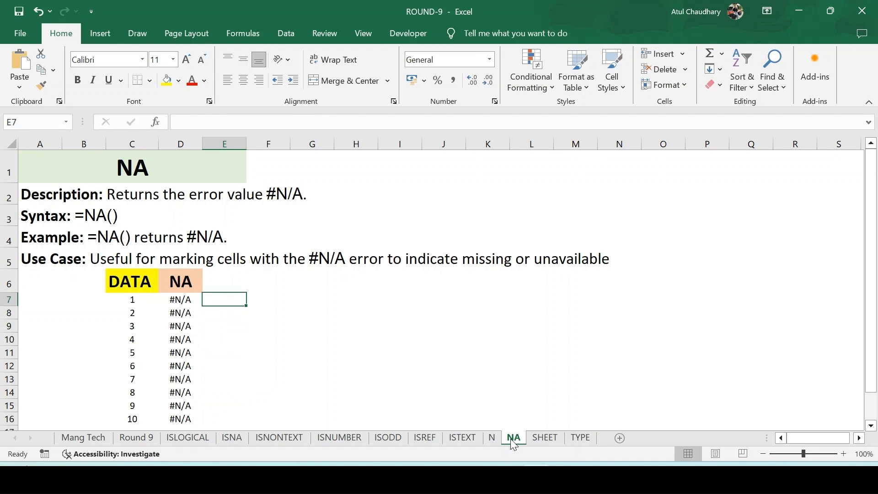
text(=n)
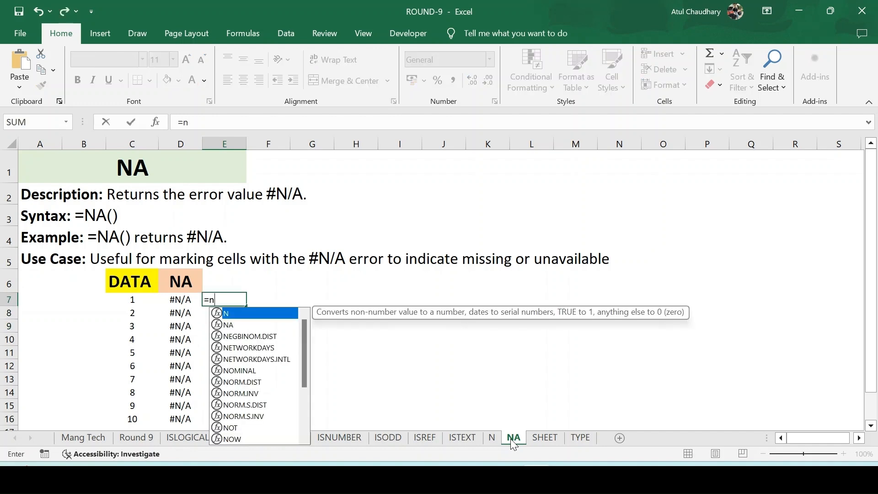
text(a)
key(Tab)
key(Left)
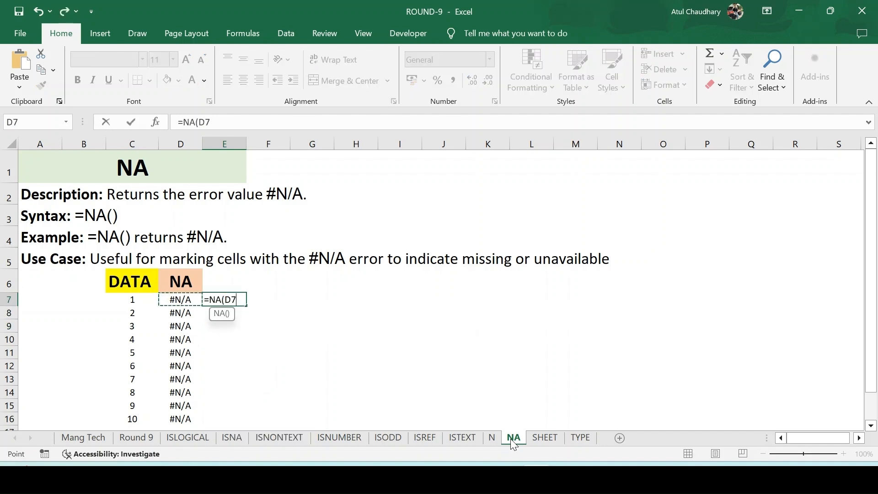
key(Return)
key(Return)
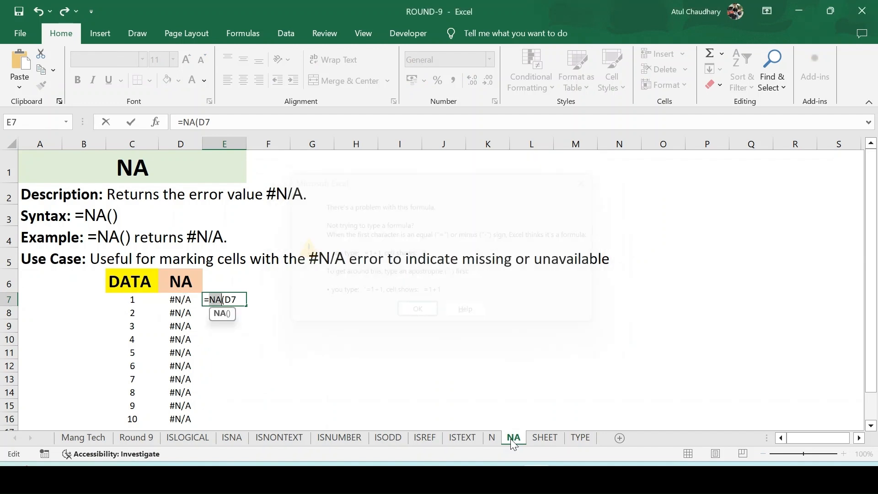
key(Escape)
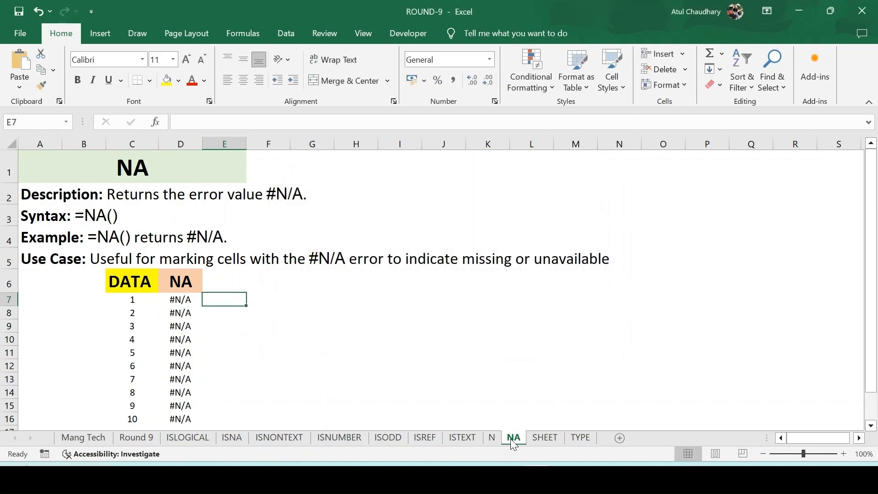
Enter =SHEET(NA!G7) in E7 of the SHEET sheet, referencing a cell on the NA sheet
click(545, 438)
key(Left)
key(Left)
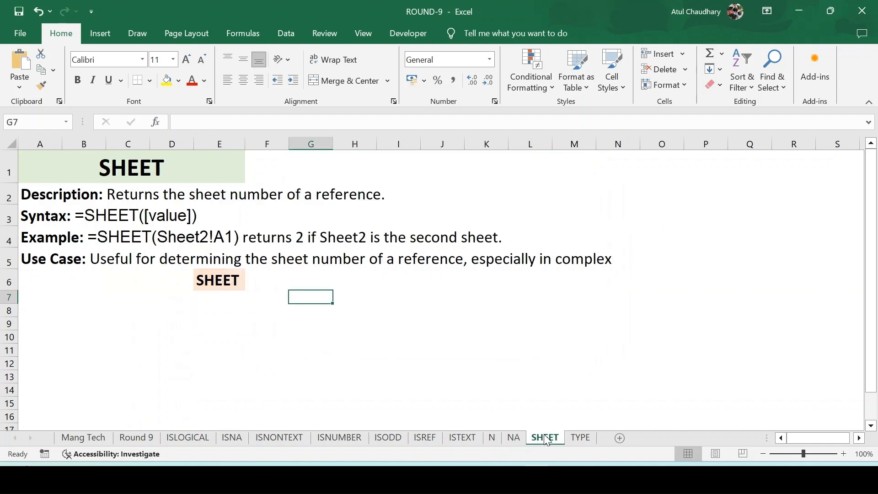
key(Left)
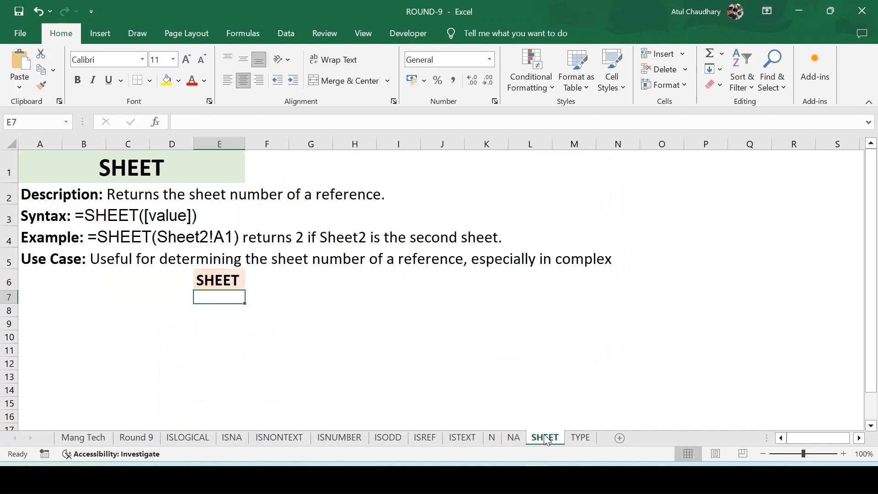
text(=sh)
key(Tab)
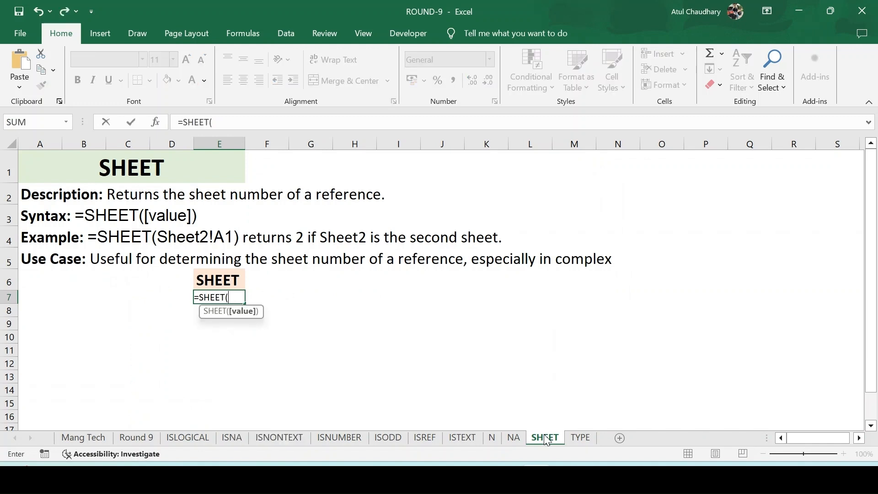
click(512, 438)
click(295, 297)
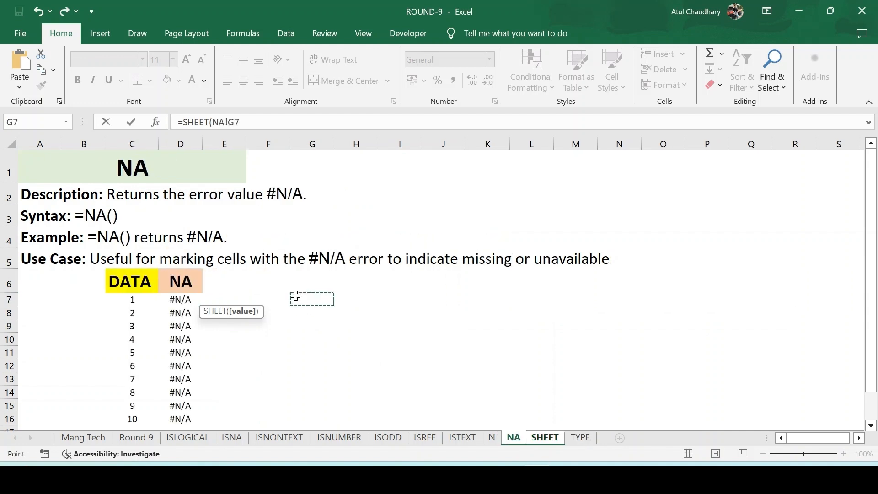
key(Return)
key(Up)
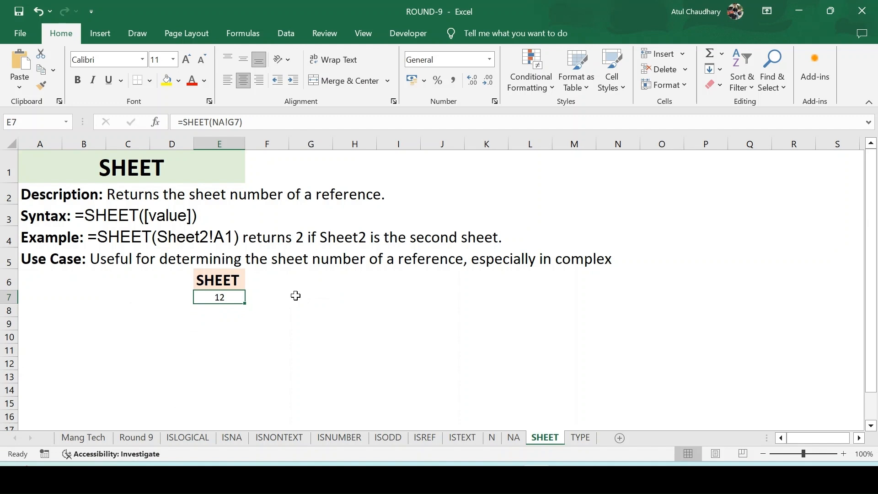
Enter =SHEET(G7) in G8 to get the number of the current sheet
click(310, 309)
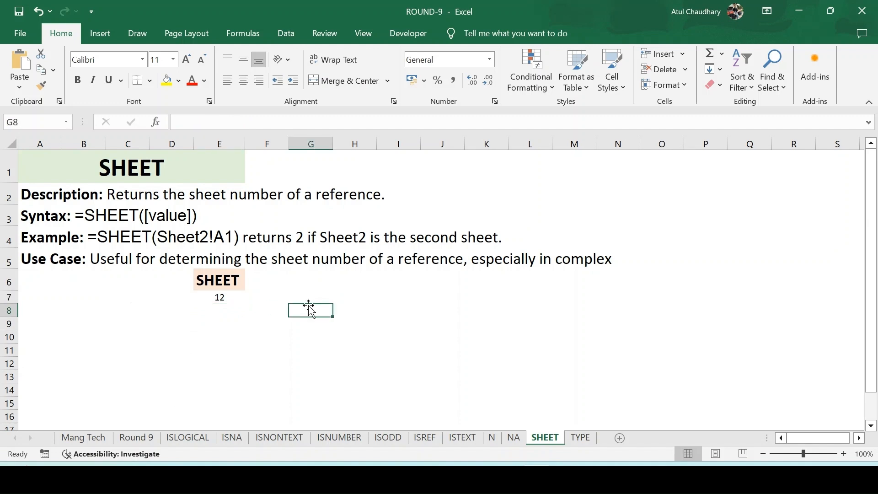
text(=sh)
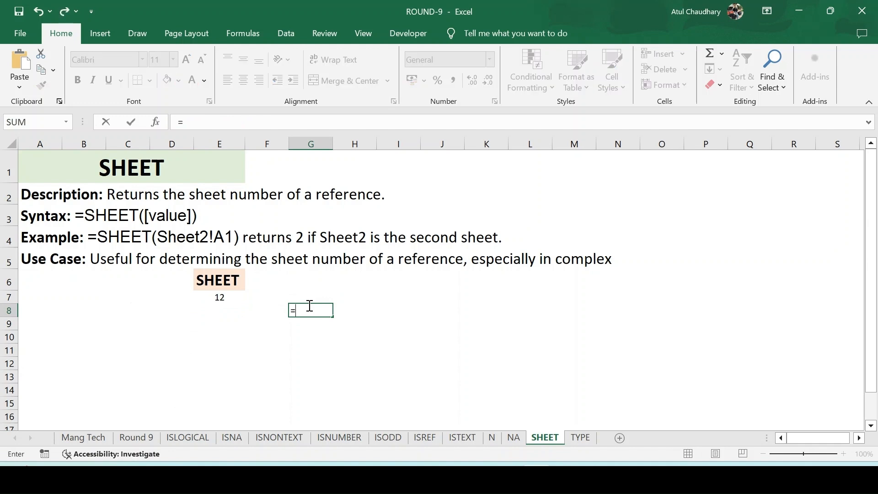
key(Tab)
click(309, 300)
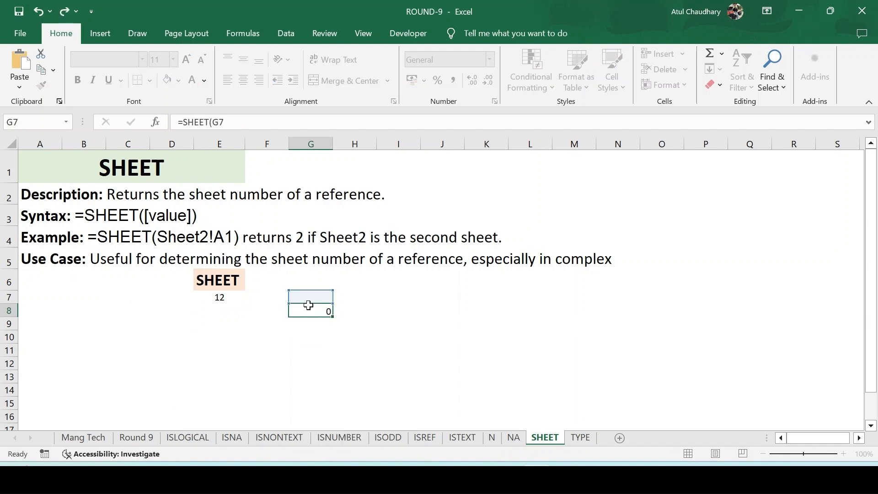
key(Return)
click(311, 311)
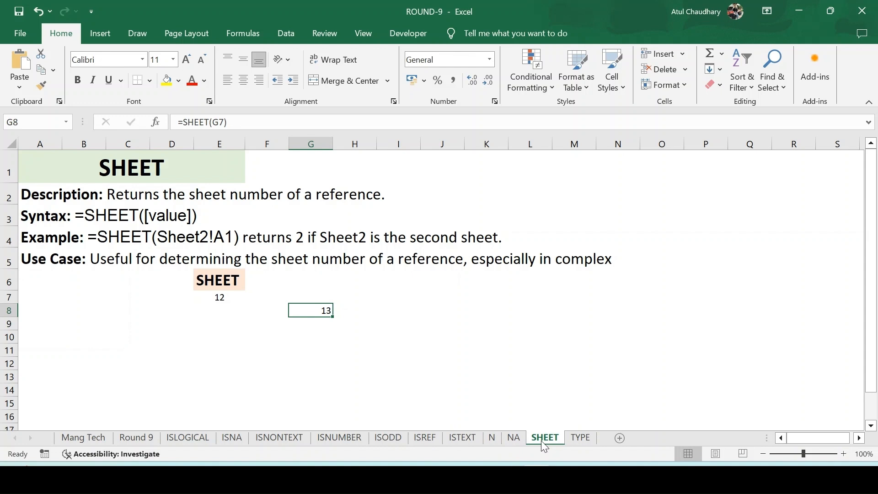
Unhide the hidden worksheet Mang Tech (2)
right_click(92, 434)
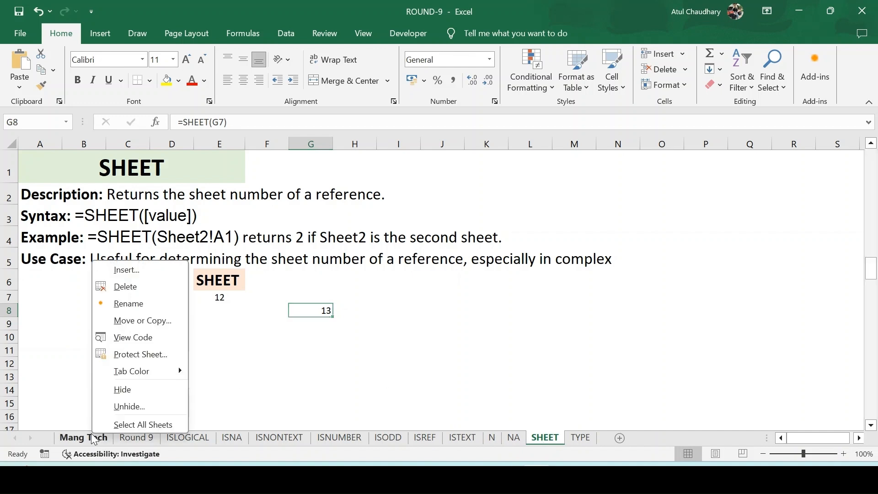
click(138, 405)
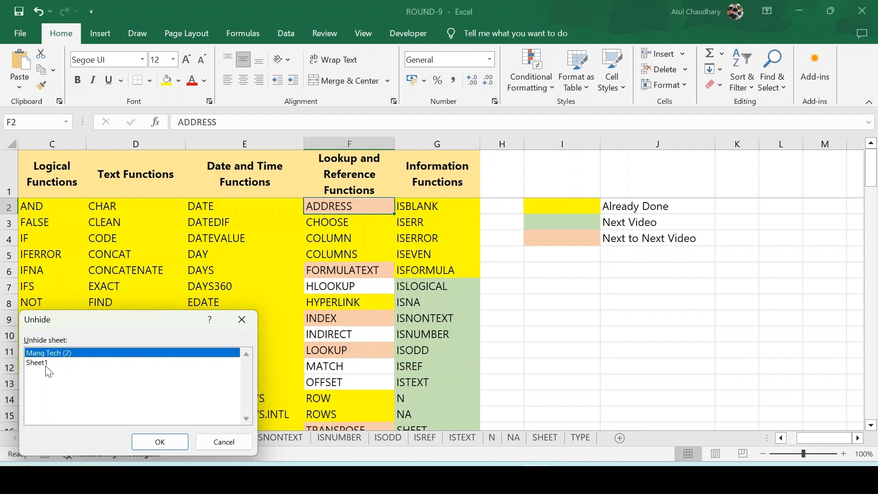
click(173, 440)
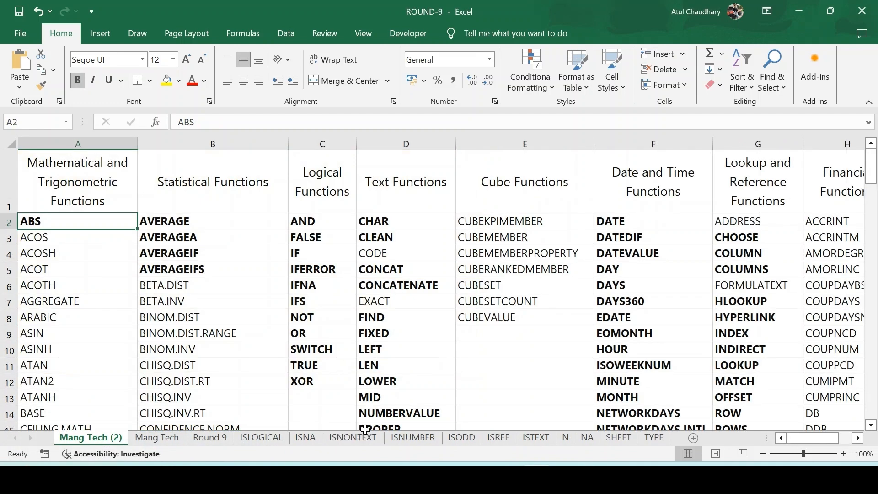
click(444, 348)
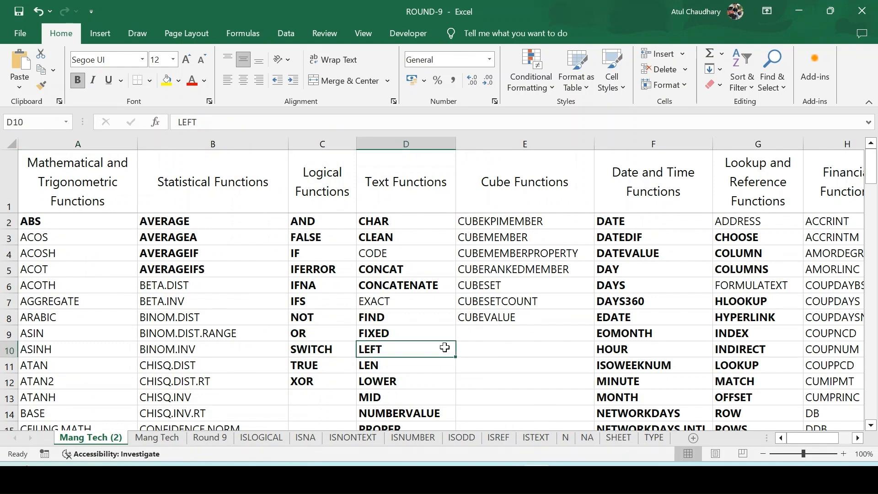
Return to the SHEET sheet and examine the sheet numbers in E7 and G8
click(617, 438)
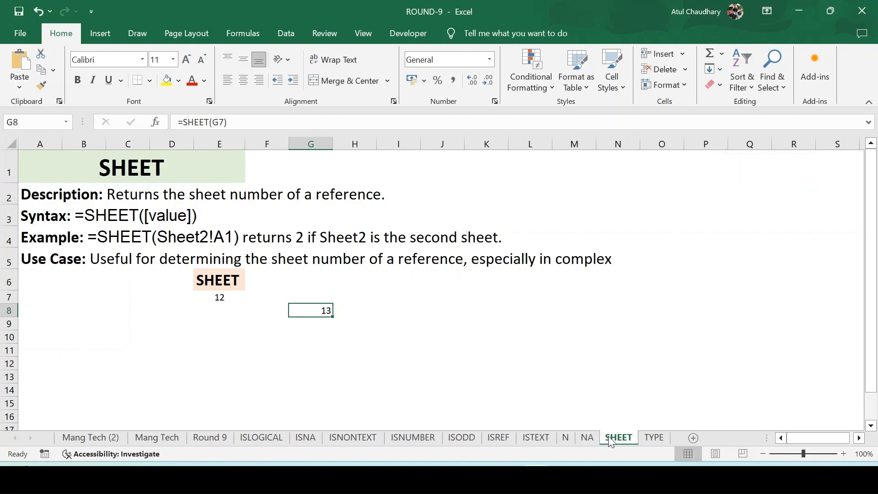
click(270, 328)
key(Up)
key(Up)
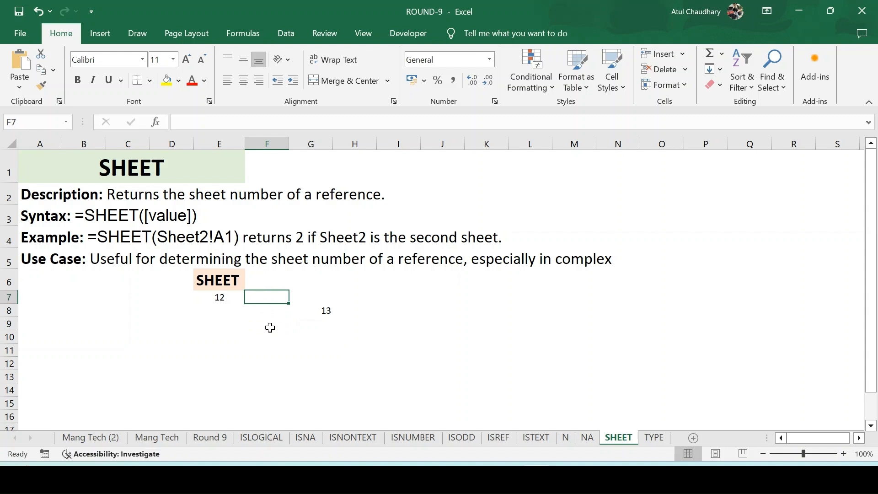
Enter =TYPE(D8) in E8 on the TYPE sheet for the first data entry
click(646, 438)
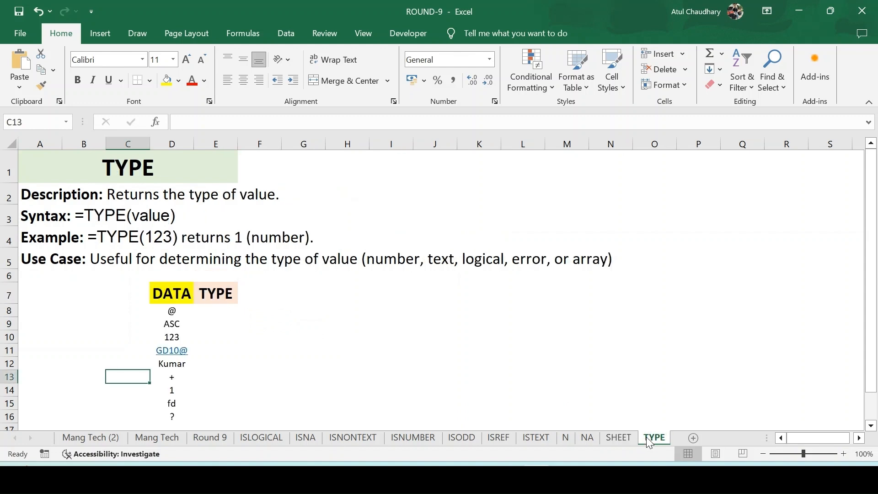
key(Up)
key(Right)
key(Up)
key(Up)
key(Up)
key(Up)
key(Right)
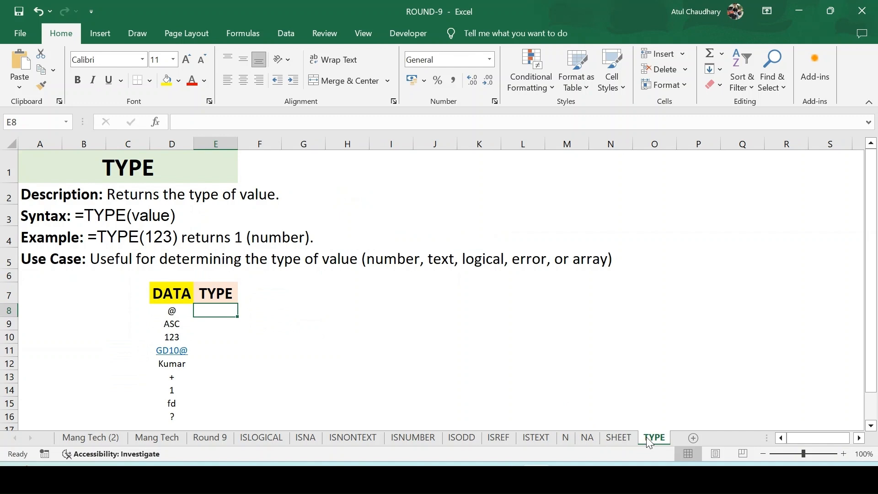
text(=t)
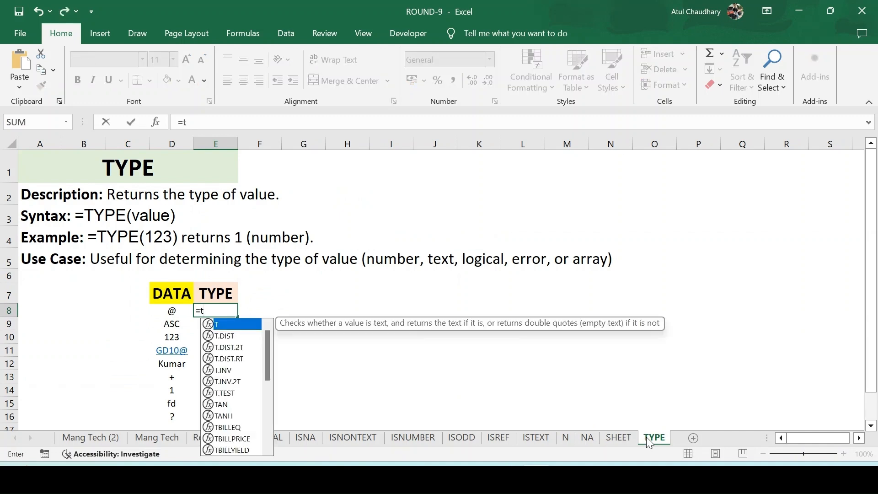
text(y)
key(Tab)
key(Left)
key(Return)
Fill the TYPE formula from E8 down to E16
key(Left)
key(ctrl+shift+Up)
key(ctrl+d)
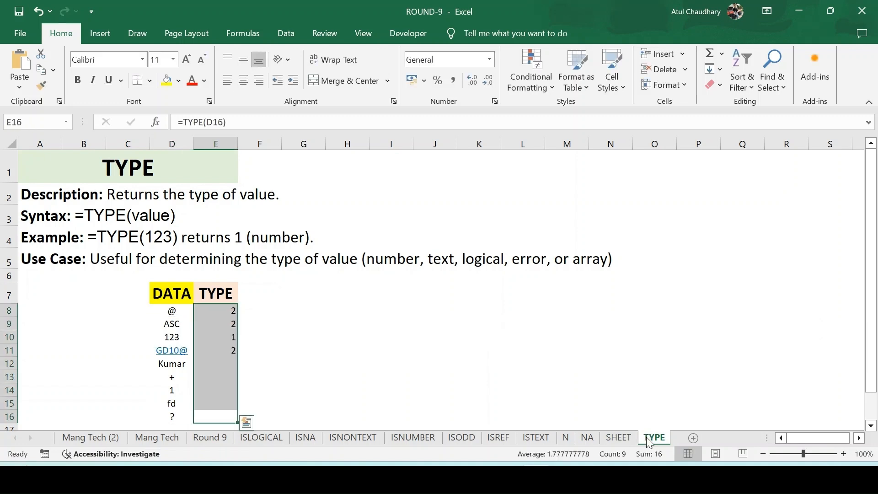
Compare the entries in D8:D16 with their TYPE codes in column E, checking numbers against text and symbols
key(Up)
key(Up)
key(Left)
key(Right)
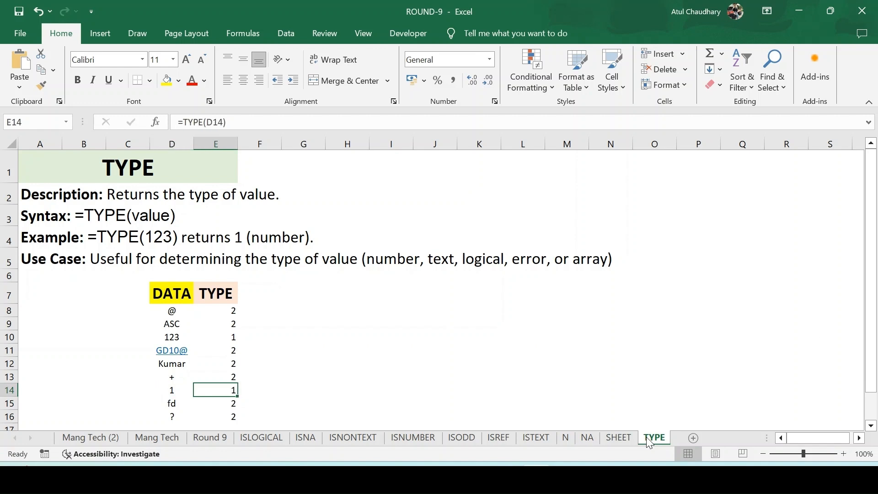
key(Up)
key(Up)
key(Up)
key(Up)
key(Up)
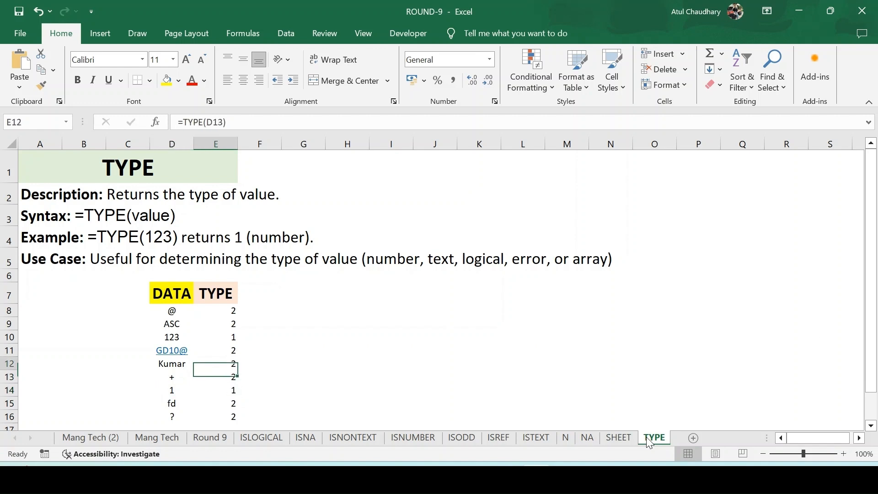
key(Up)
key(Left)
key(Down)
key(Right)
key(Down)
key(Down)
key(Down)
key(Down)
key(Down)
key(Down)
key(Down)
key(Down)
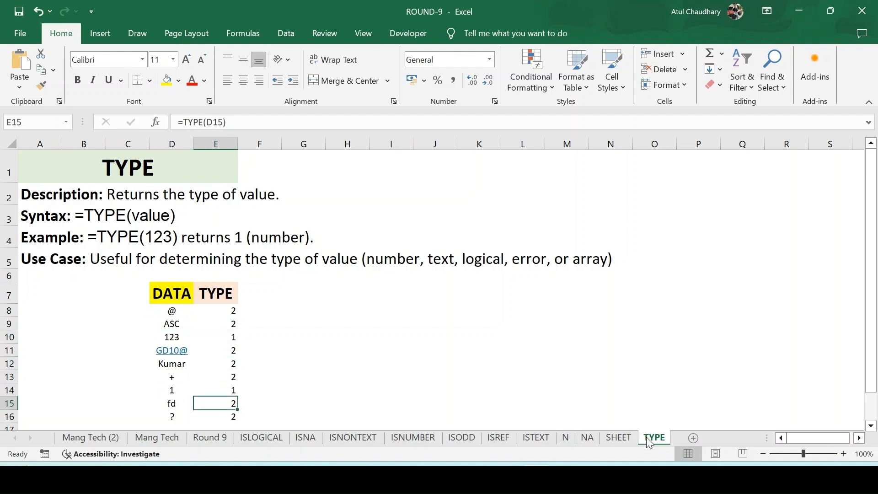
key(Up)
key(Left)
key(Up)
key(Up)
key(Up)
key(Up)
key(Up)
key(Up)
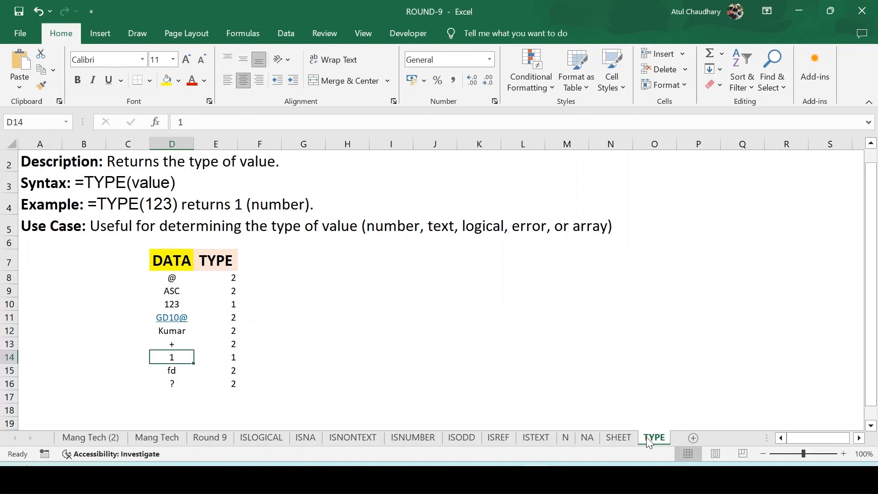
key(Right)
key(Up)
key(Left)
key(Down)
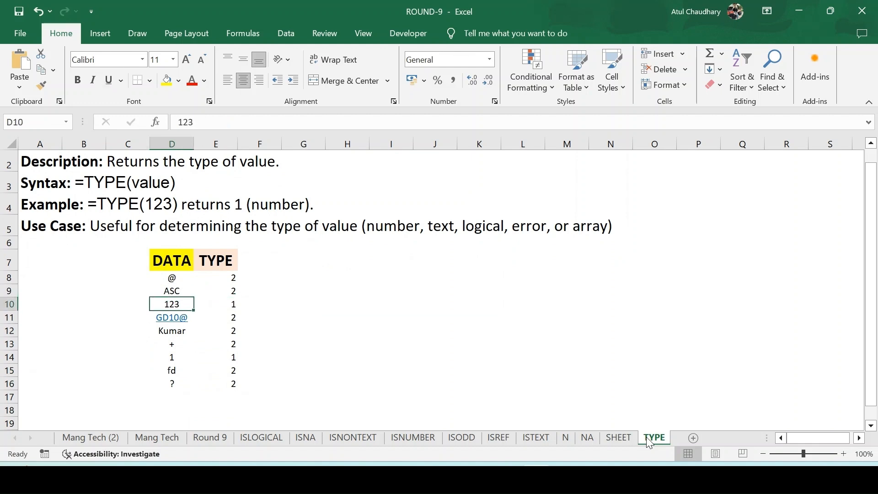
key(Right)
key(Left)
key(Down)
key(Down)
key(Down)
key(Down)
key(Right)
key(Left)
key(Up)
key(Up)
key(Up)
key(Up)
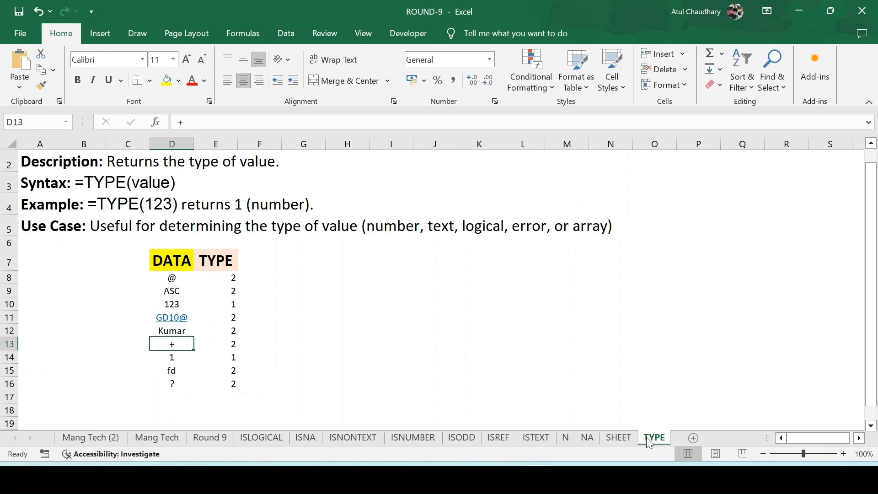
Recheck the text, number and symbol entries down to row 16 against their adjacent TYPE codes
key(Up)
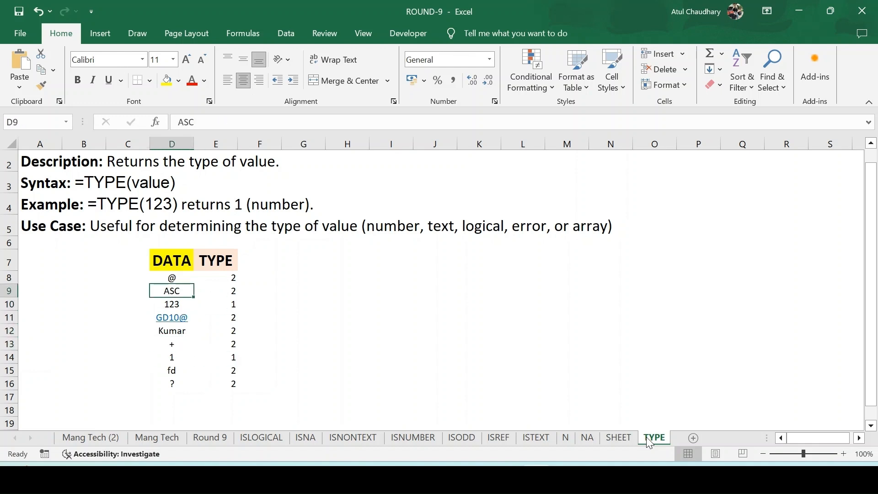
key(Down)
key(Down)
key(Down)
key(Down)
key(Down)
key(Right)
key(Down)
key(Down)
key(Left)
Extend the TYPE formula from E16 into E17, below the existing results
key(Down)
key(Right)
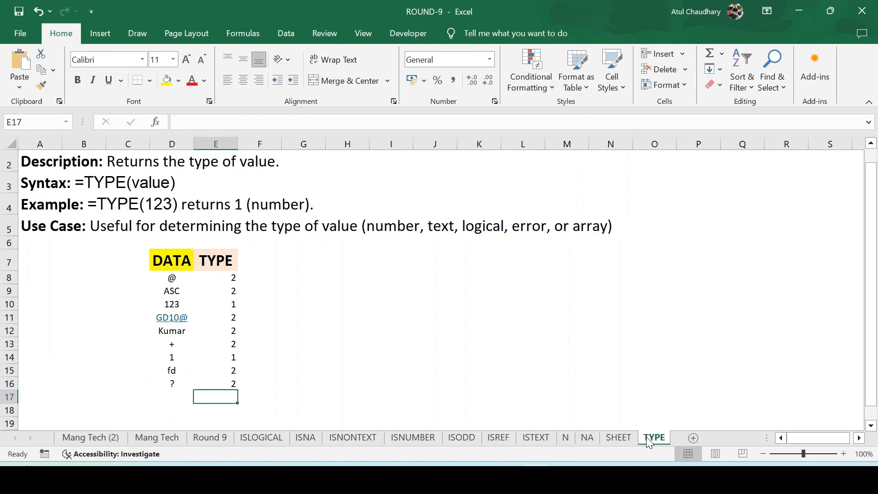
key(ctrl+d)
Test the TYPE formula in row 17 by entering 12 in D17 and replacing it with the text adwd
key(Left)
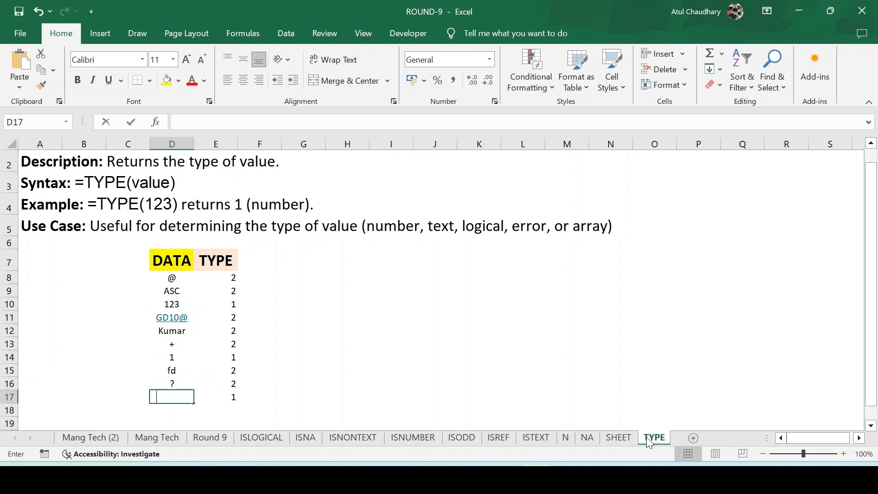
text(12)
key(Return)
key(Up)
text(adwd)
key(Return)
Center the TYPE results in E8:E17 horizontally
key(Up)
key(Right)
key(ctrl+shift+Up)
key(shift+Down)
key(alt+h)
key(a)
key(c)
key(Return)
key(Up)
key(Down)
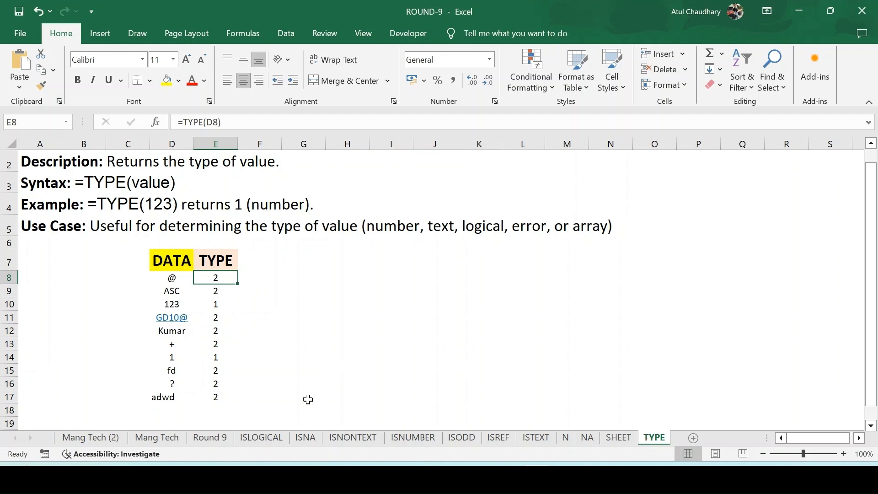
Revisit the ISLOGICAL sheet and go back to the Round 9 overview sheet of function descriptions
click(250, 438)
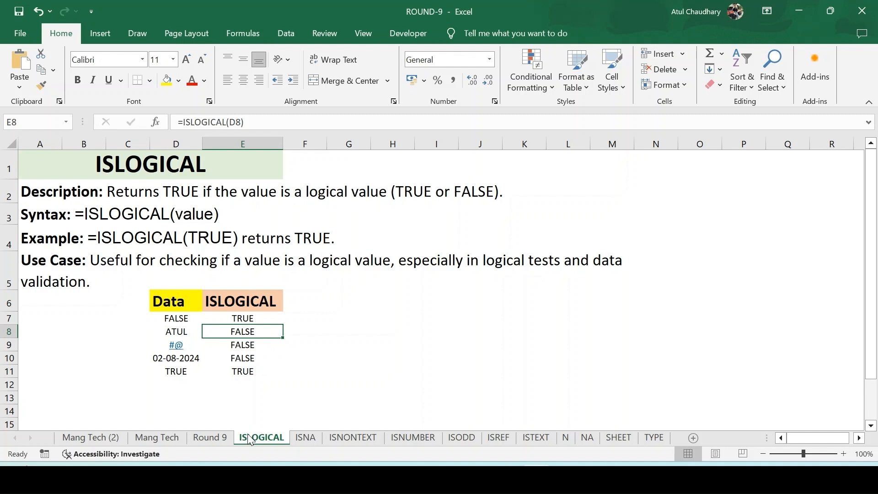
click(210, 438)
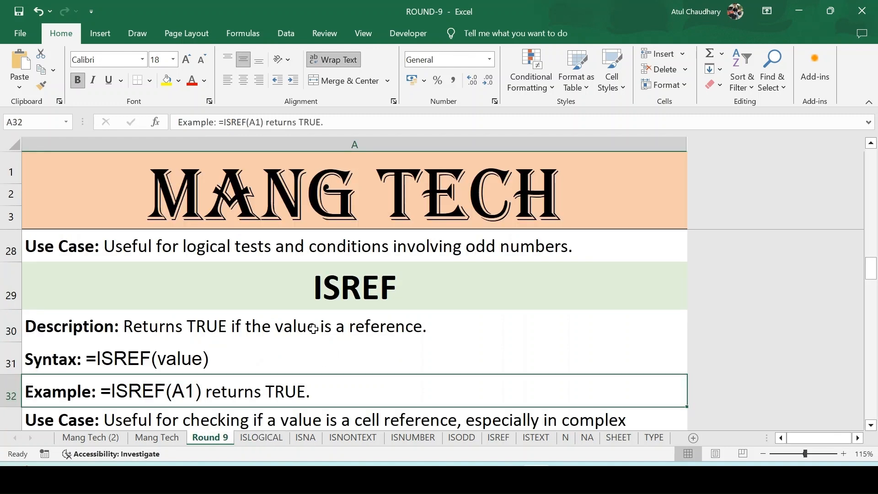